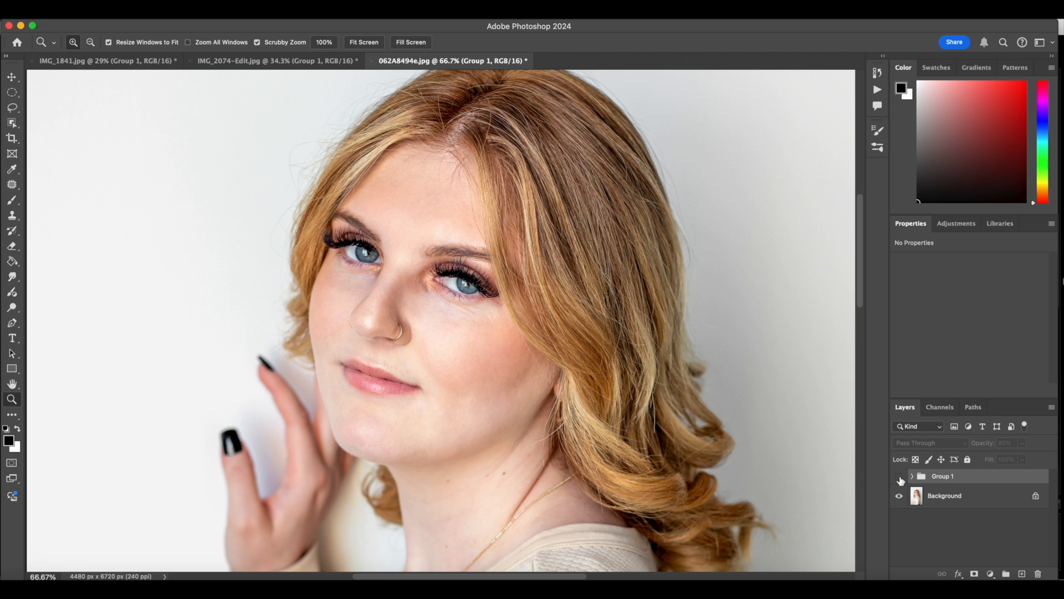
Compare the portrait with and without the existing Group 1 edits, and delete that group
left_click(900, 478)
left_click(899, 478)
left_click(899, 478)
left_click(900, 477)
left_click(900, 478)
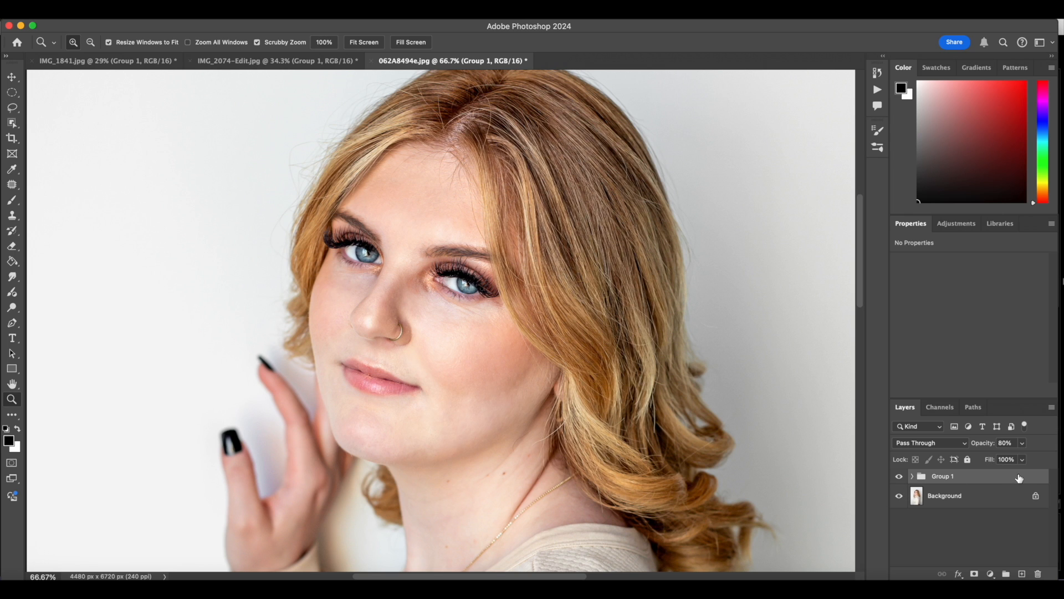
left_click_drag(1019, 478, 1040, 573)
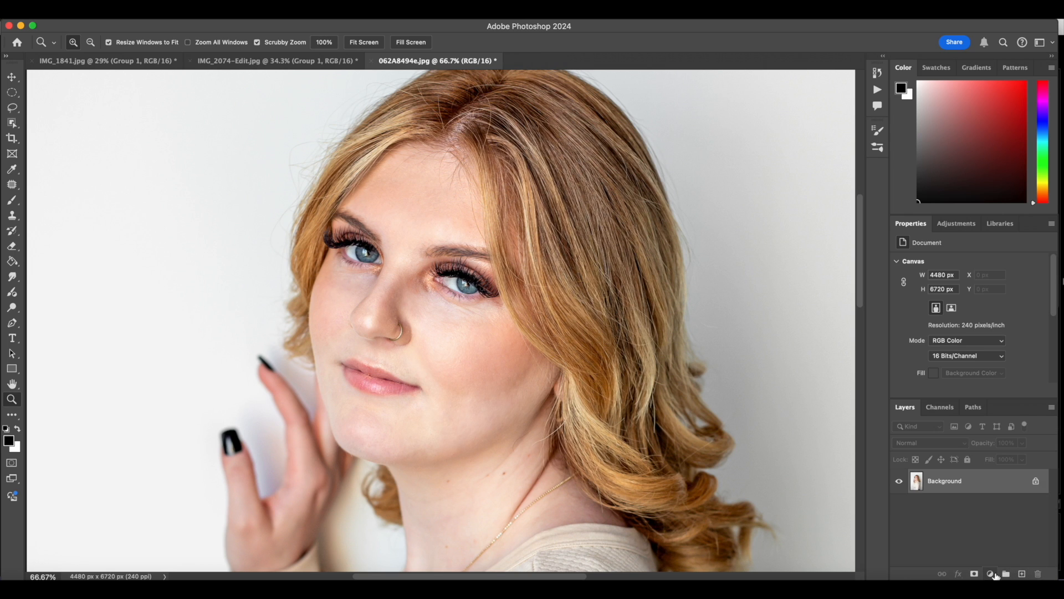
Add a Brightness/Contrast adjustment layer with brightness 100 and contrast 29, and invert its mask to black
left_click(995, 575)
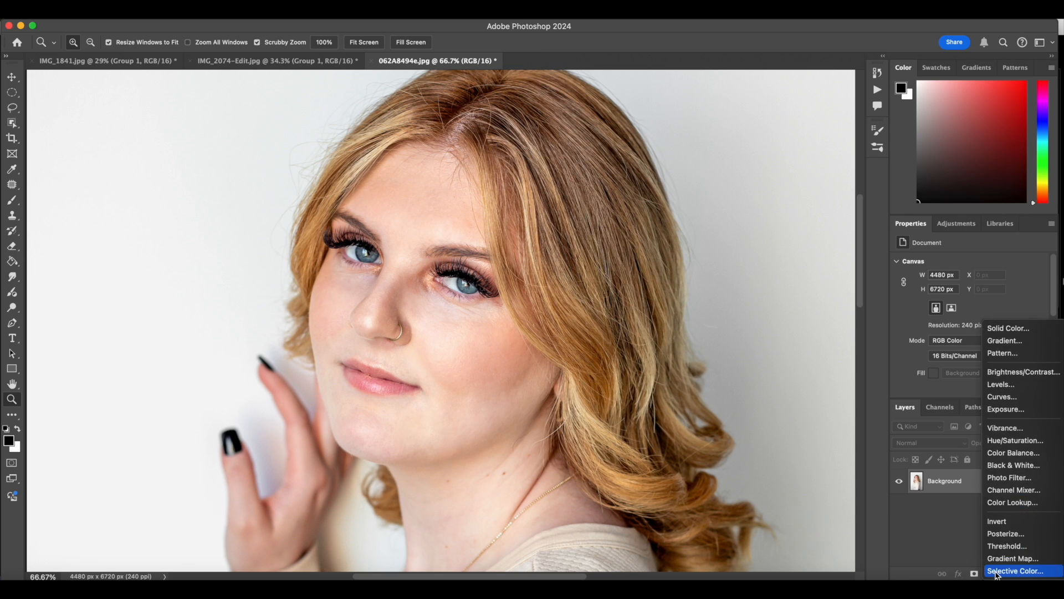
left_click(1018, 375)
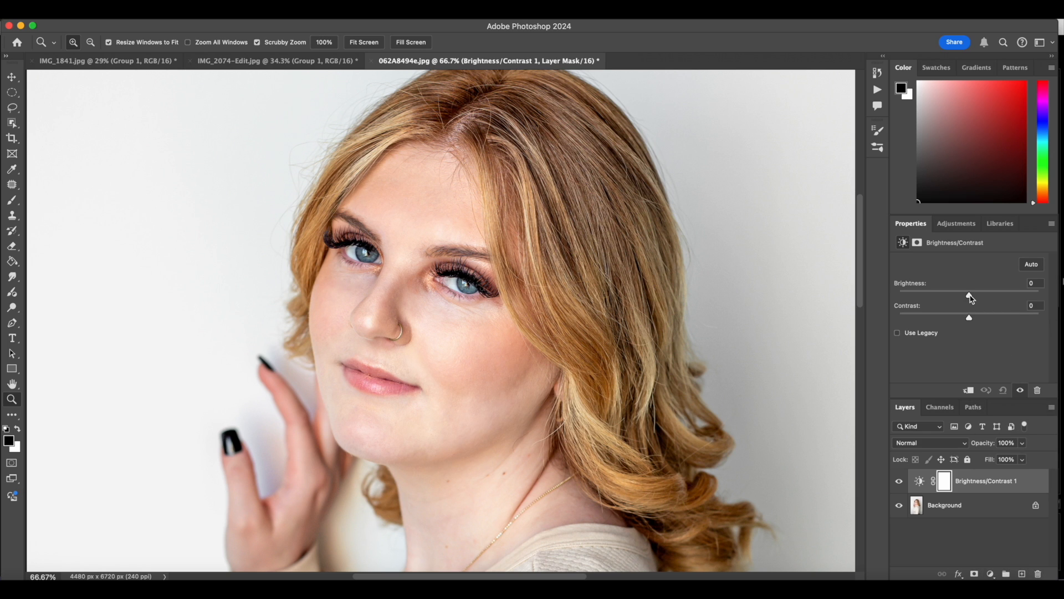
left_click_drag(972, 298, 992, 322)
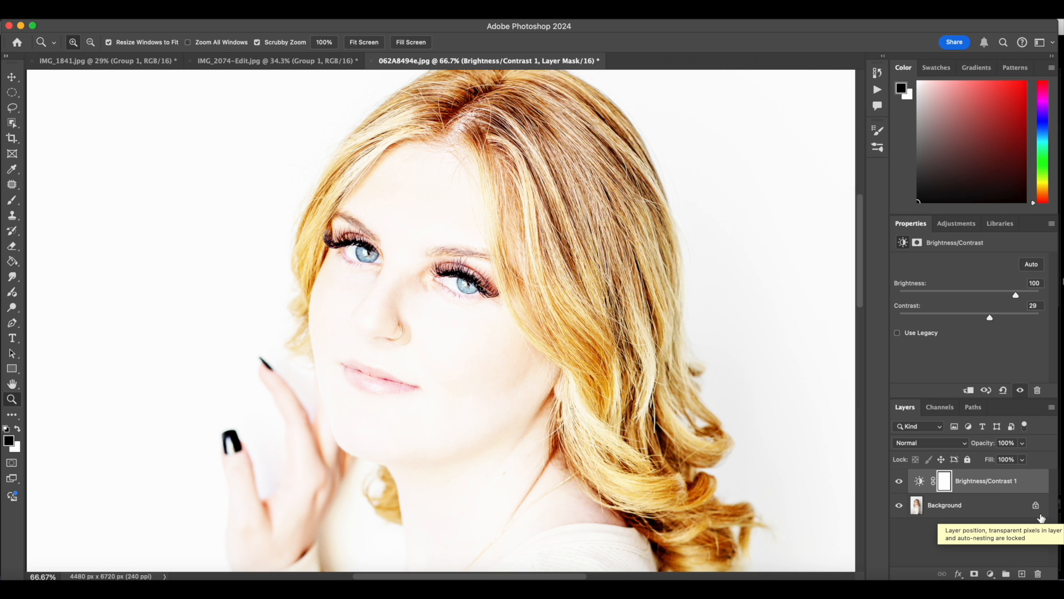
key("super+i")
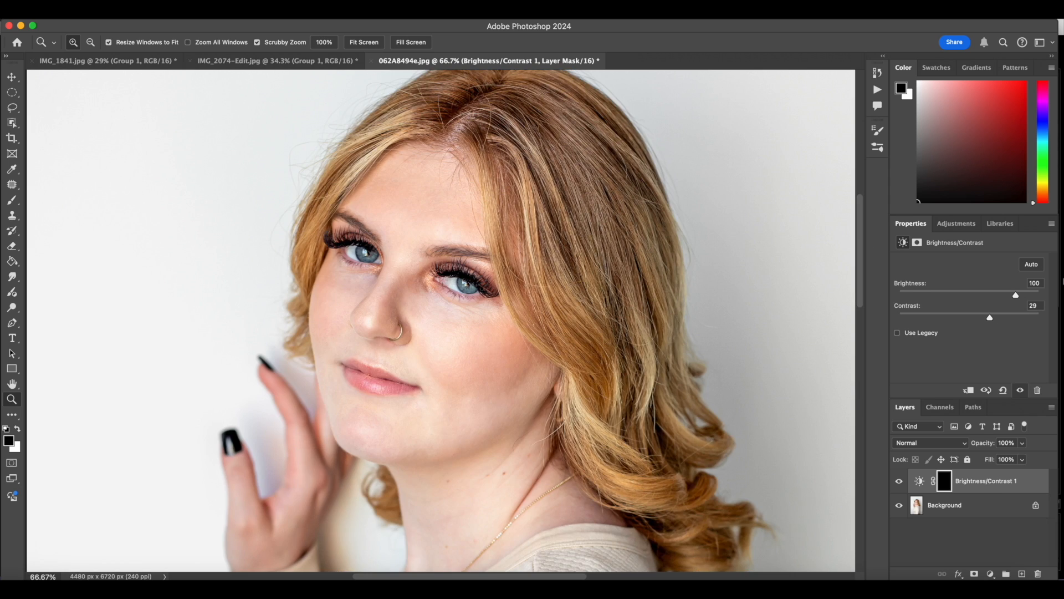
Set up the Brush tool with a soft 40 px tip and white as the foreground colour
left_click(17, 204)
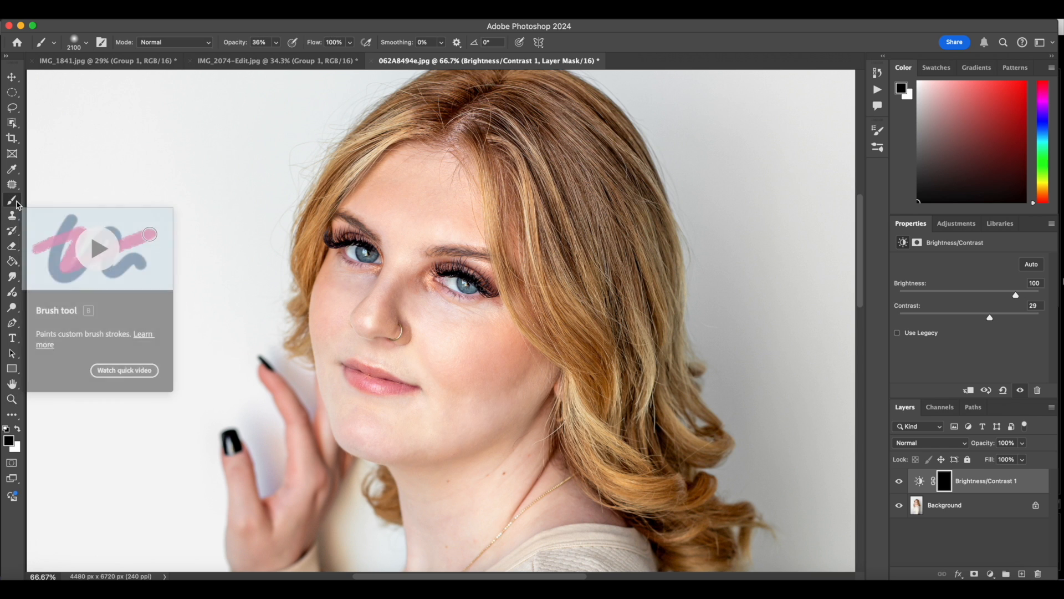
right_click(17, 204)
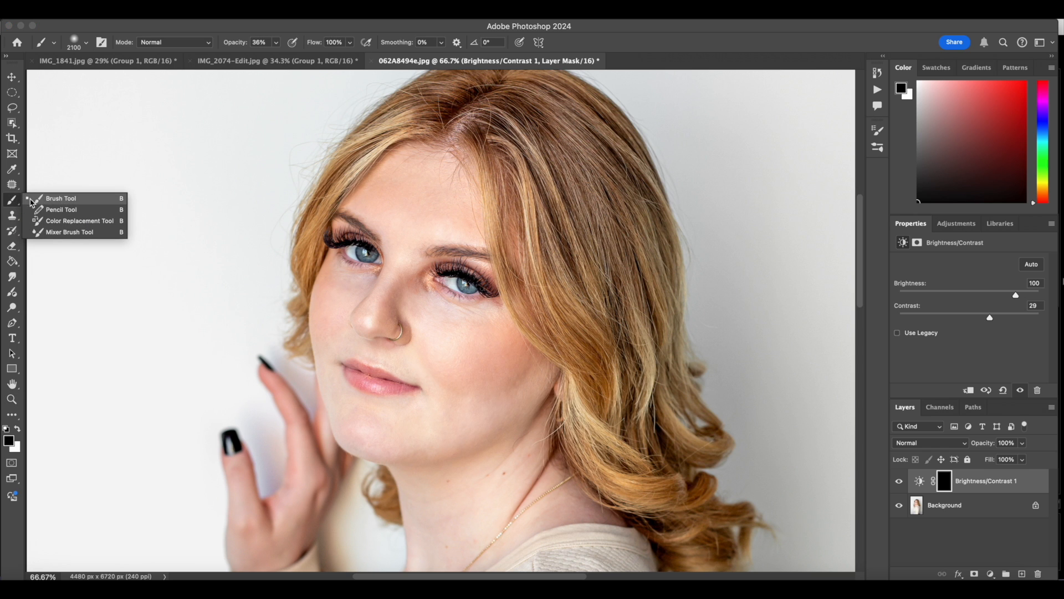
left_click(17, 203)
left_click(86, 43)
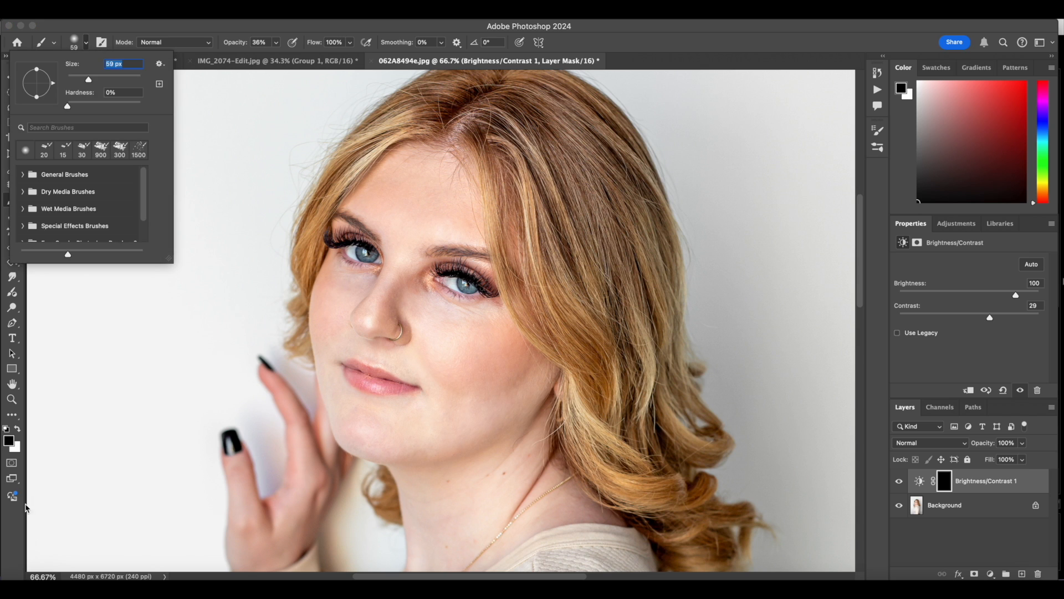
left_click(19, 523)
left_click(18, 429)
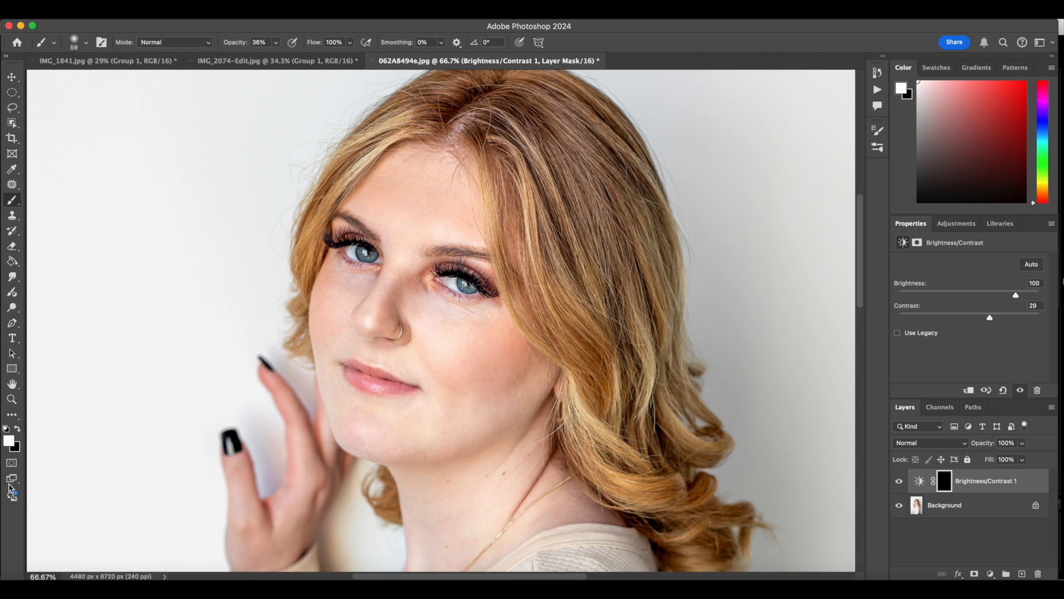
key("bracketleft")
key("bracketleft")
Paint on the brightening layer's mask over the highlights and irises of both eyes at 36% brush opacity
left_click(11, 399)
left_click(502, 246)
left_click(12, 200)
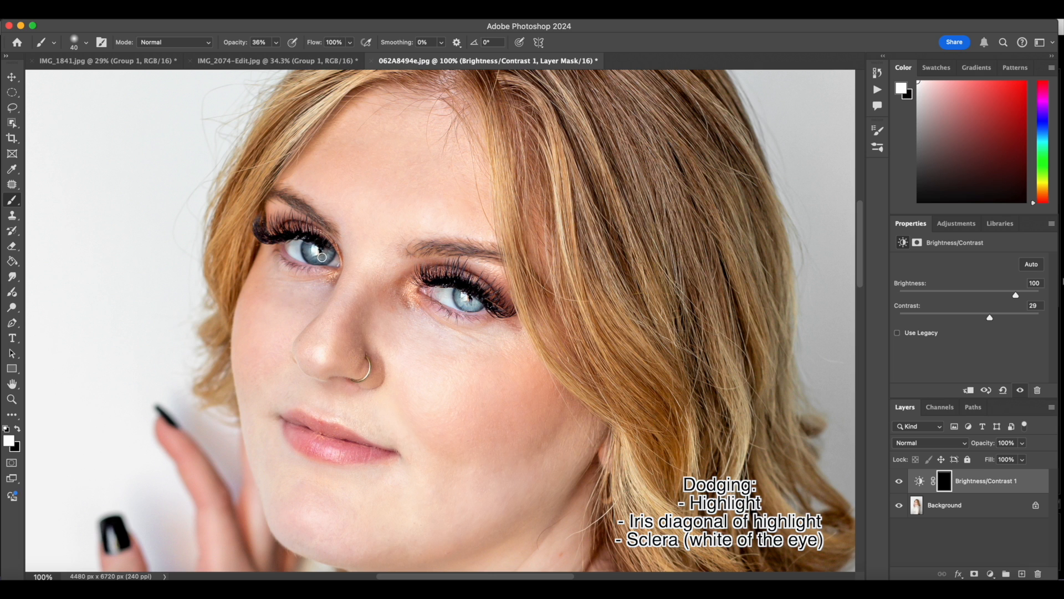
mouse_move(322, 257)
left_mouse_down()
mouse_move(310, 255)
mouse_move(328, 254)
left_mouse_up()
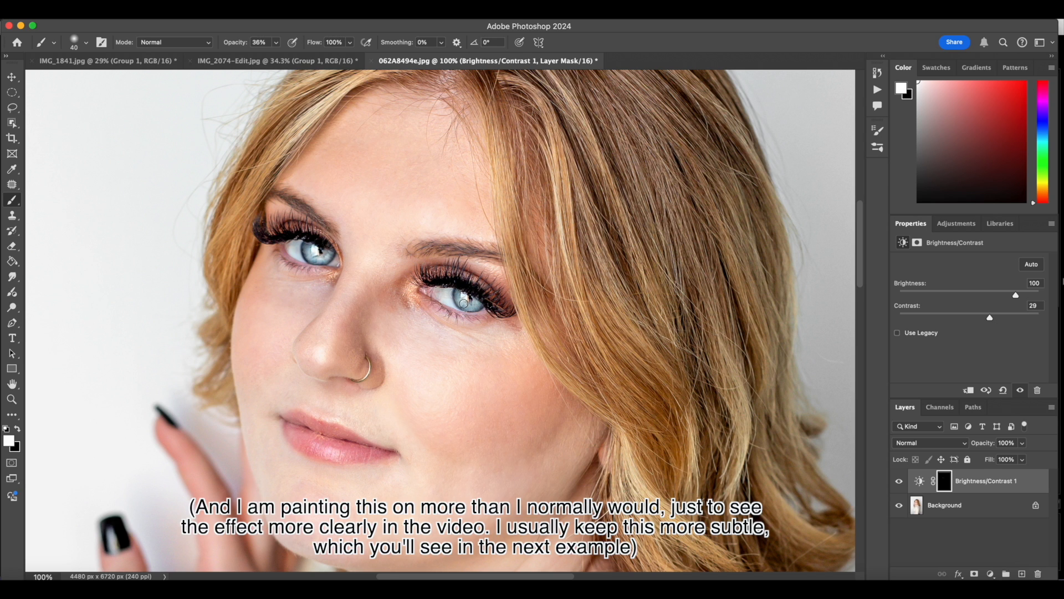
Brighten the whites of both eyes with a 40 px brush at 28% opacity, and compare with the brightening layer hidden
key("bracketright")
left_click(276, 42)
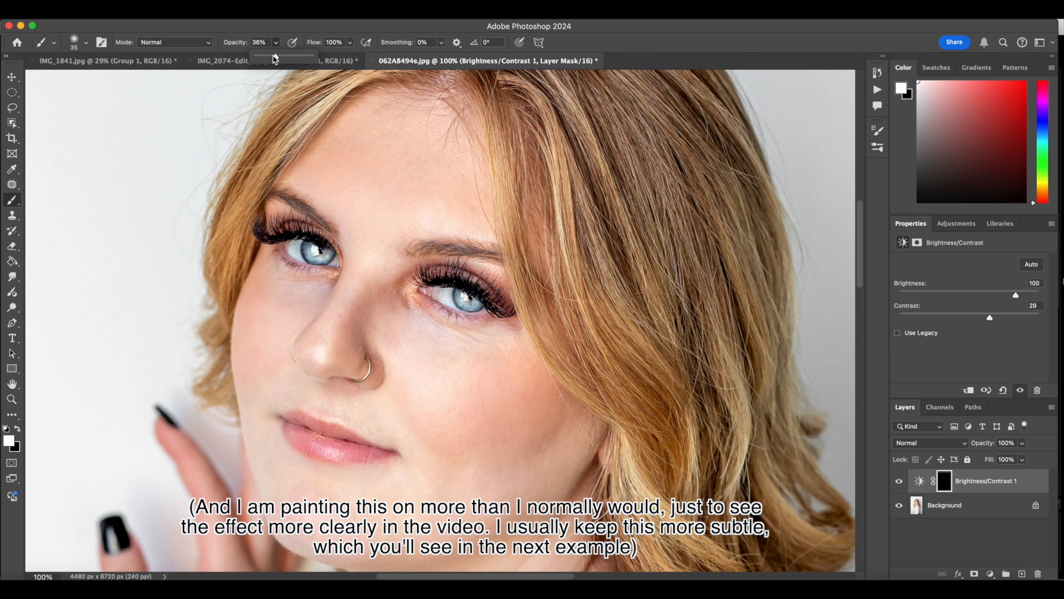
left_click(447, 298)
key("bracketright")
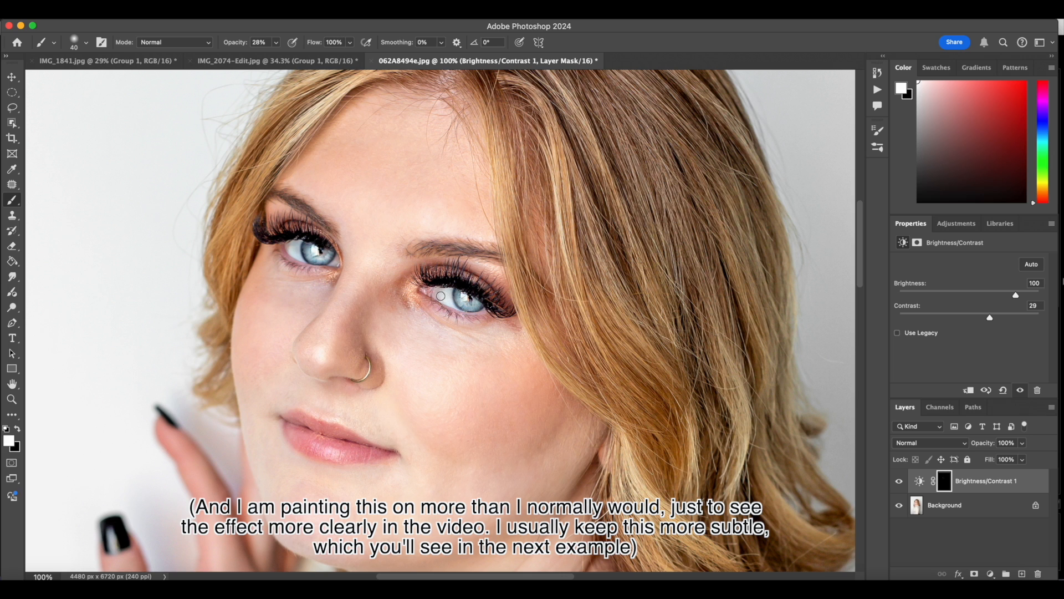
mouse_move(441, 296)
left_mouse_down()
mouse_move(454, 303)
mouse_move(445, 291)
left_mouse_up()
mouse_move(296, 256)
left_mouse_down()
mouse_move(288, 245)
mouse_move(301, 258)
mouse_move(335, 260)
mouse_move(289, 248)
left_mouse_up()
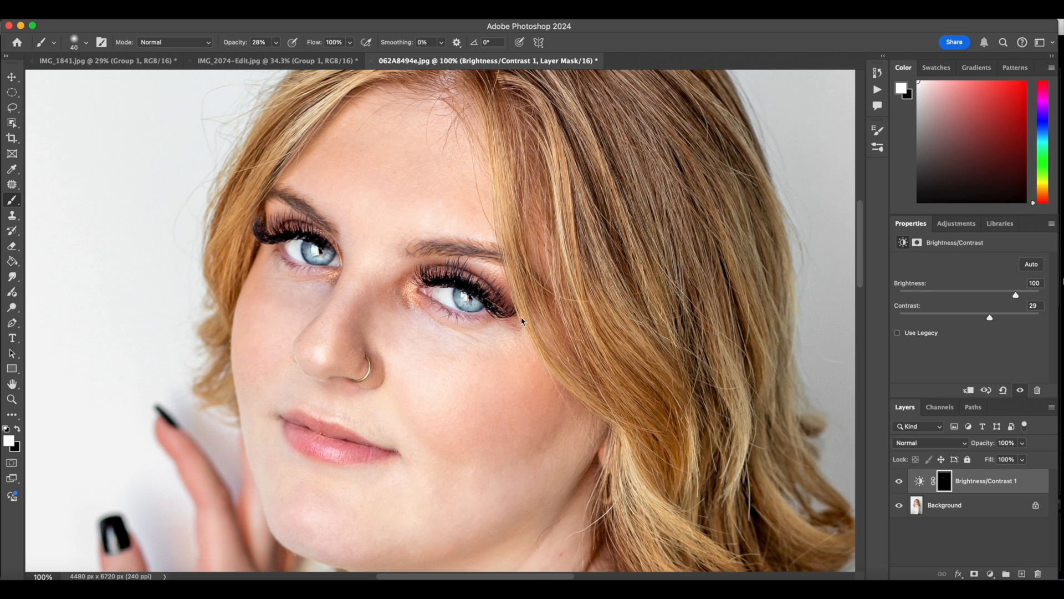
left_click(899, 481)
left_click(899, 481)
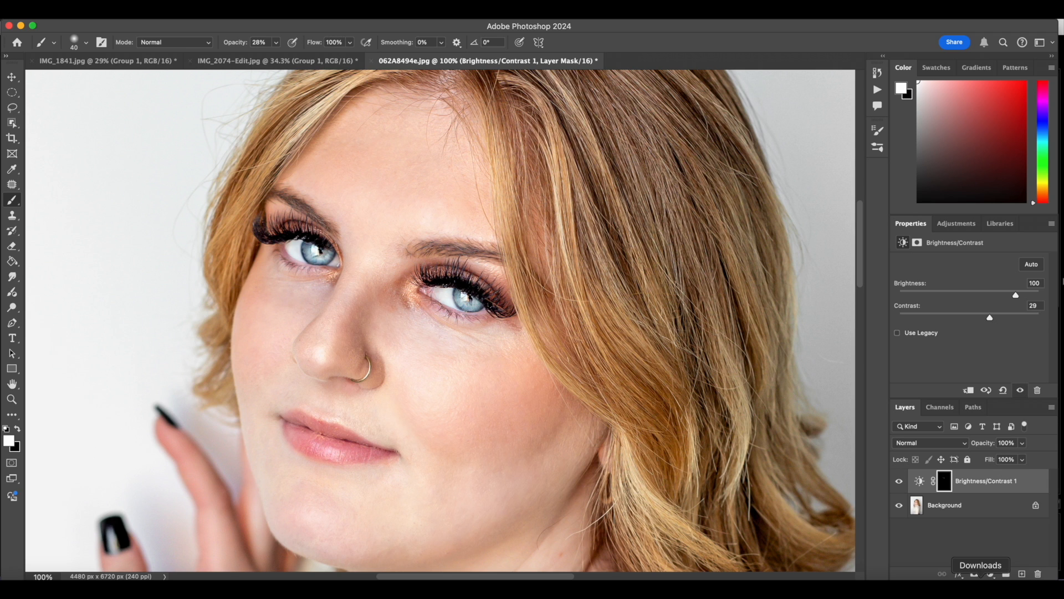
Add a second Brightness/Contrast layer with brightness -71 and contrast 29, and invert its mask to black
left_click(991, 574)
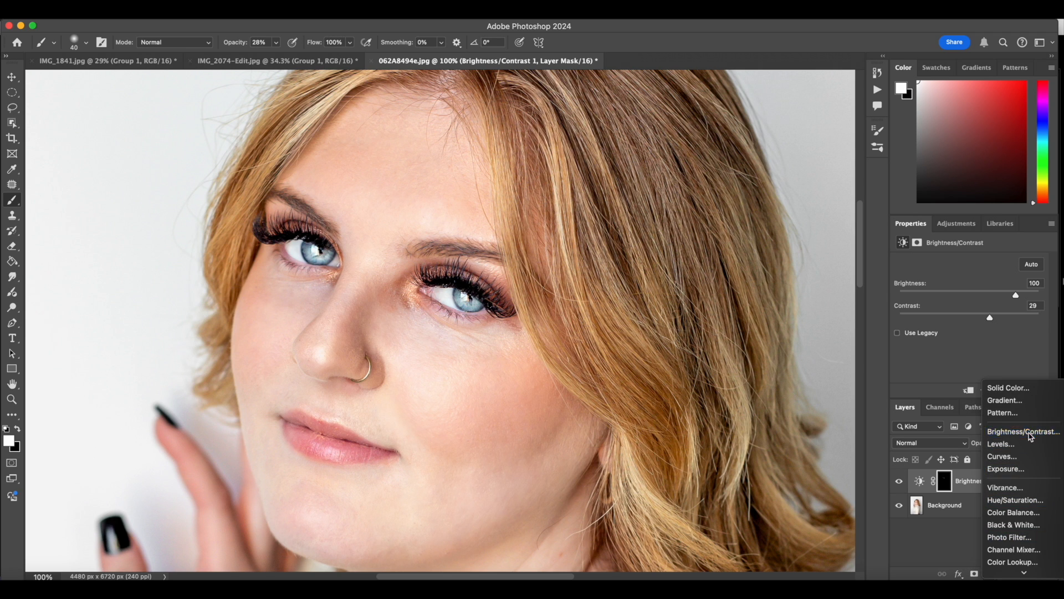
left_click(1020, 443)
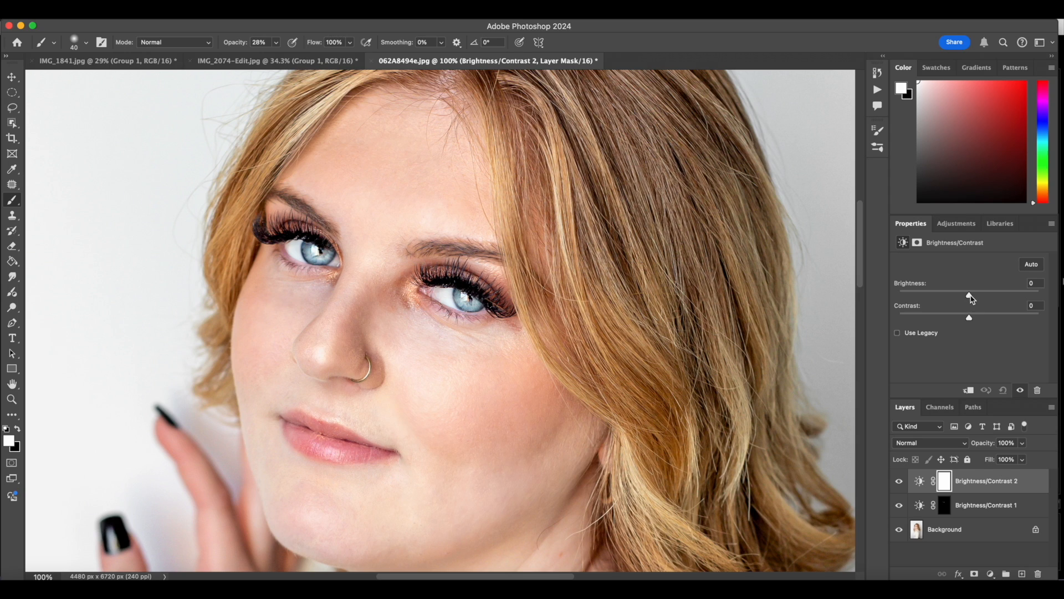
left_click_drag(972, 298, 992, 321)
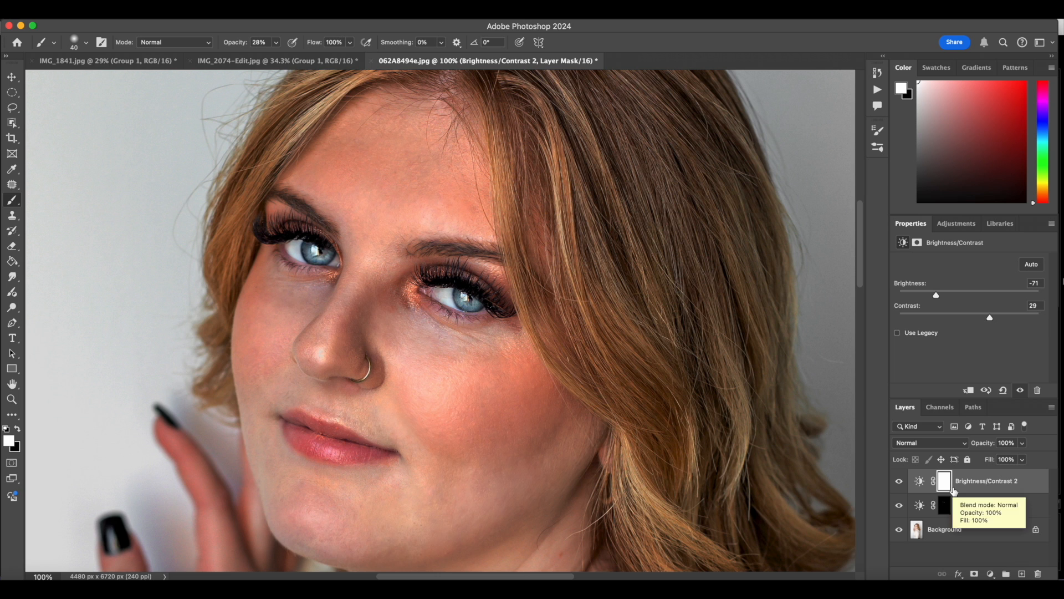
key("super+i")
Darken the outer iris edges and pupils of both eyes through the new mask with a small brush at 25% opacity
left_click(276, 42)
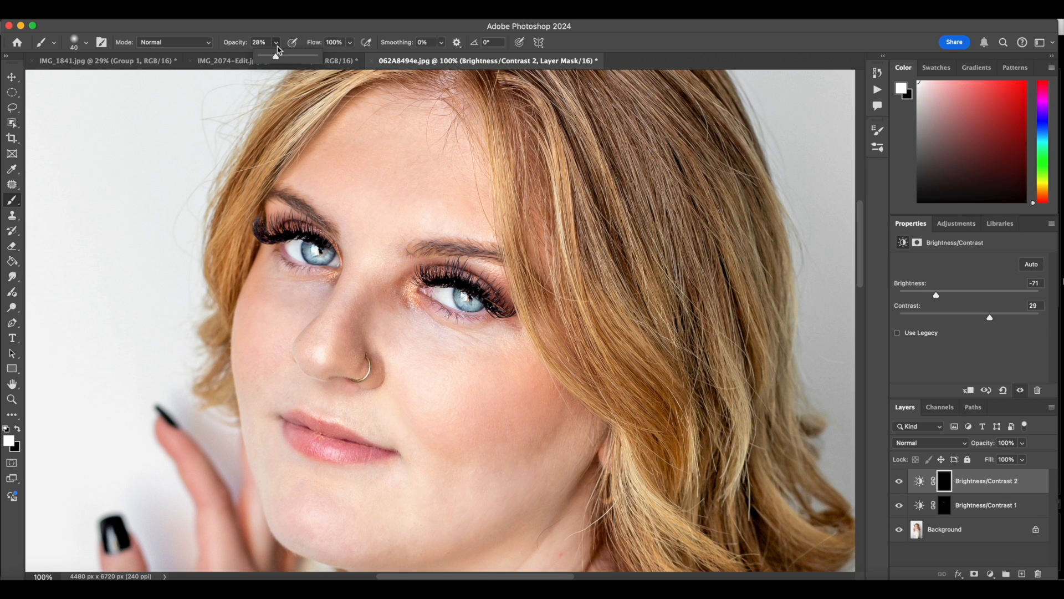
left_click_drag(276, 57, 275, 57)
left_click(11, 543)
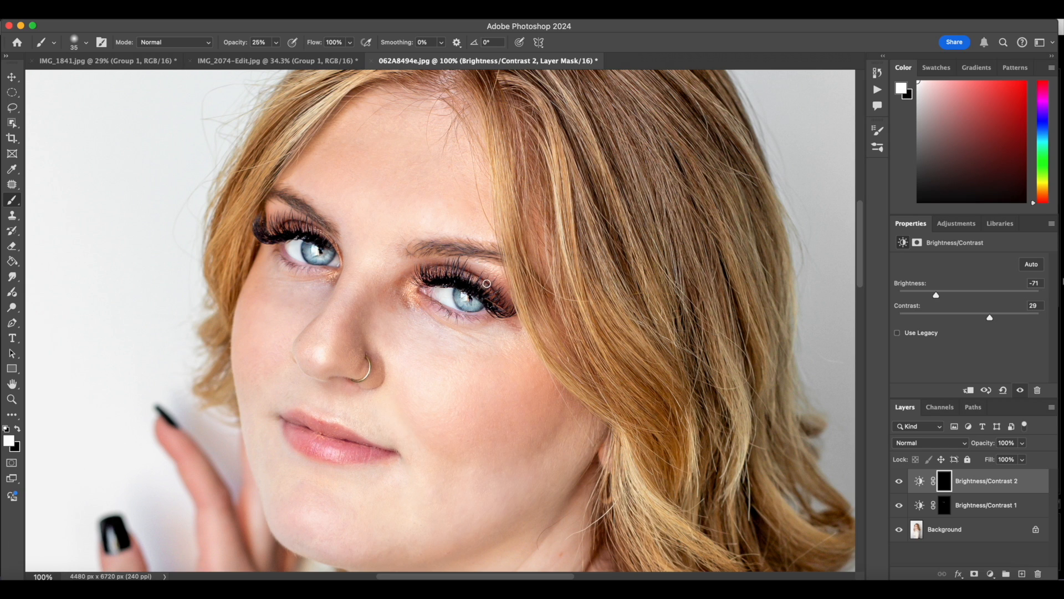
key("bracketleft")
key("bracketleft")
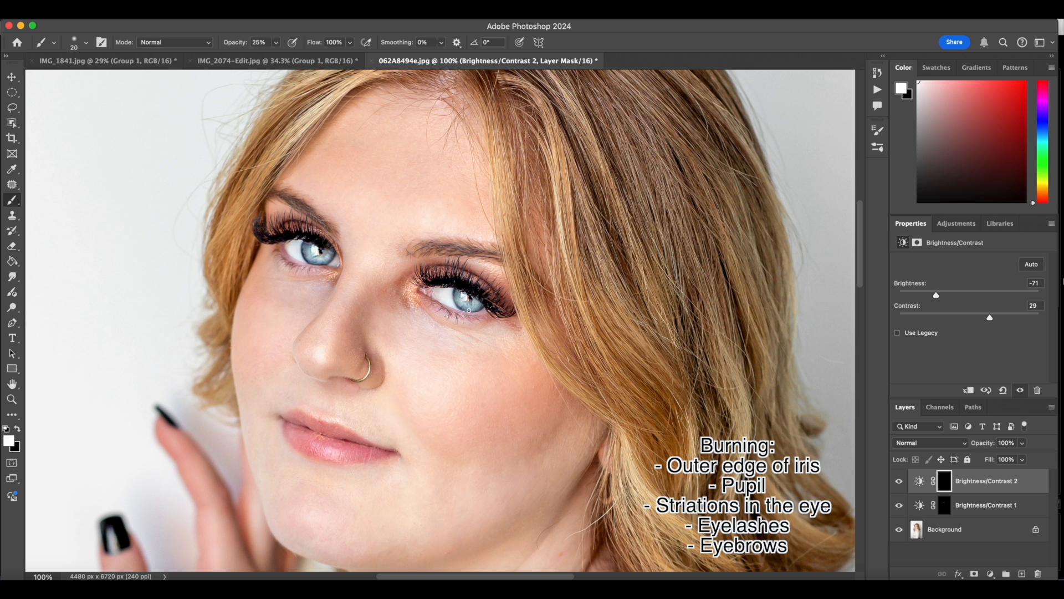
key("bracketright")
key("bracketright")
key("bracketright")
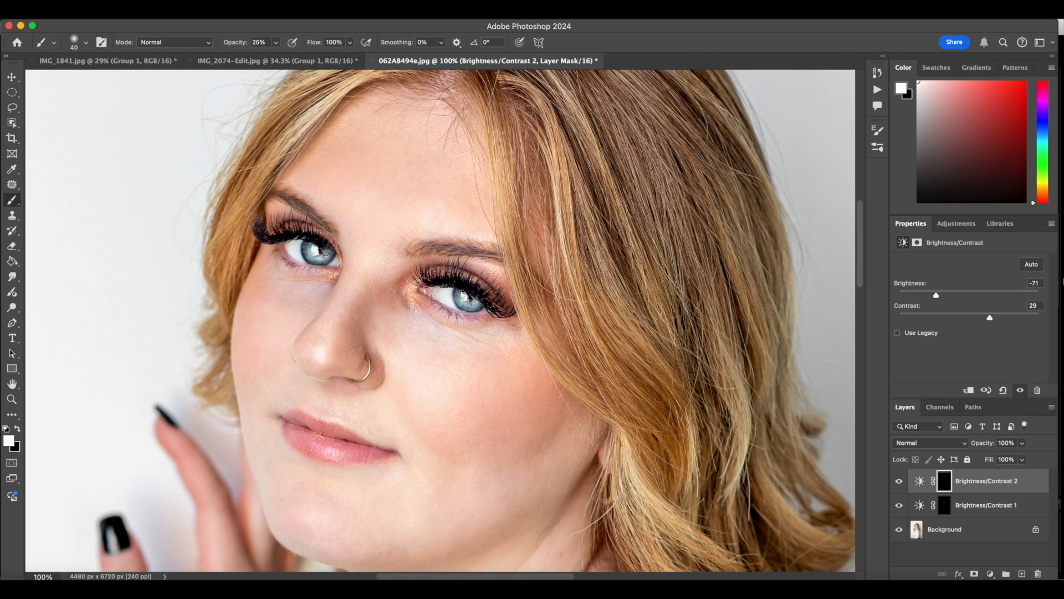
Darken the eyelashes of both eyes on the darkening layer's mask, using a brush of about 60 px
key("bracketright")
key("bracketright")
key("bracketright")
key("bracketright")
key("bracketright")
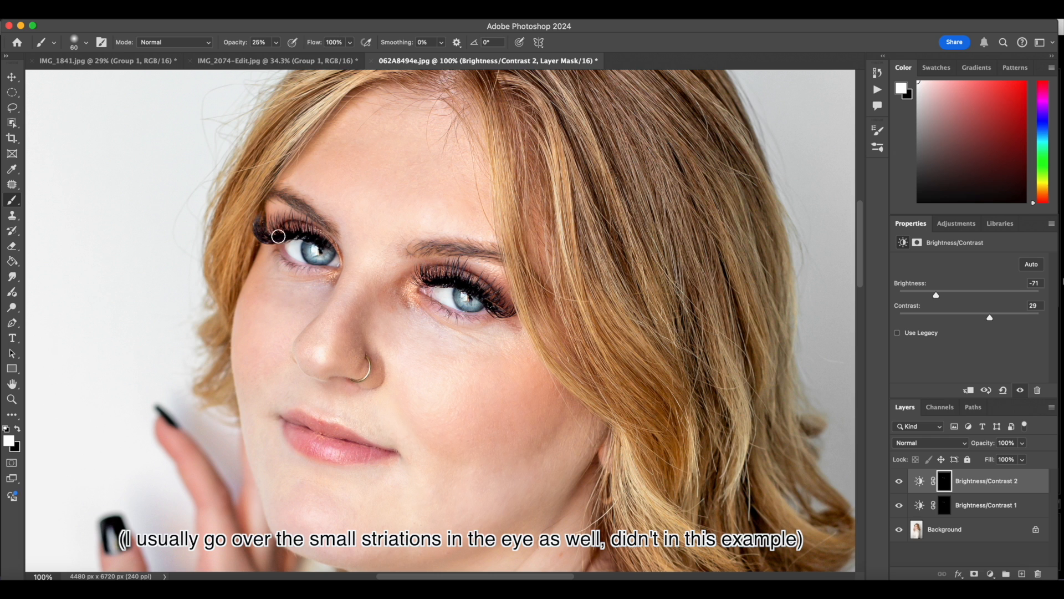
key("bracketleft")
key("bracketleft")
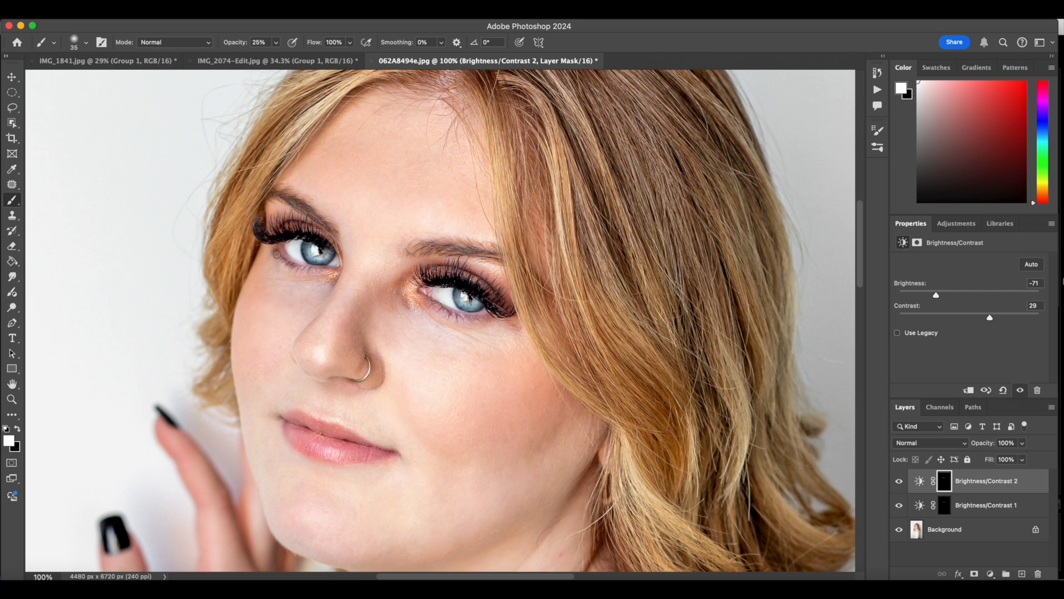
Darken both eyebrows on the darkening layer's mask with an 80 px brush
key("bracketright")
key("bracketright")
key("bracketright")
key("bracketright")
key("bracketright")
left_click_drag(416, 248, 506, 256)
left_click_drag(331, 231, 271, 193)
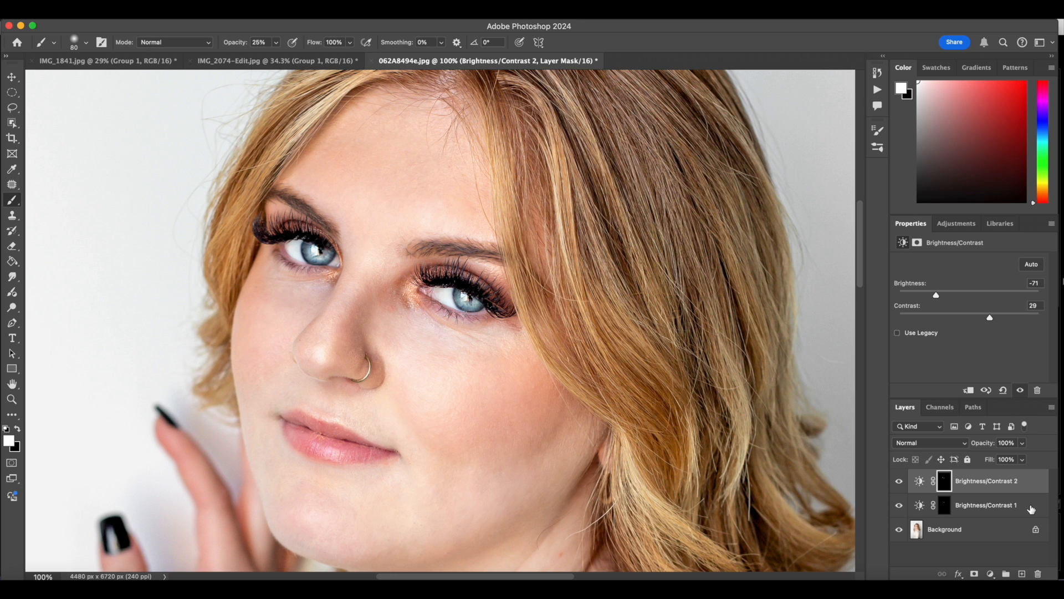
Group the two Brightness/Contrast layers and compare the portrait with and without the group
left_click(988, 508, "shift")
key("super+g")
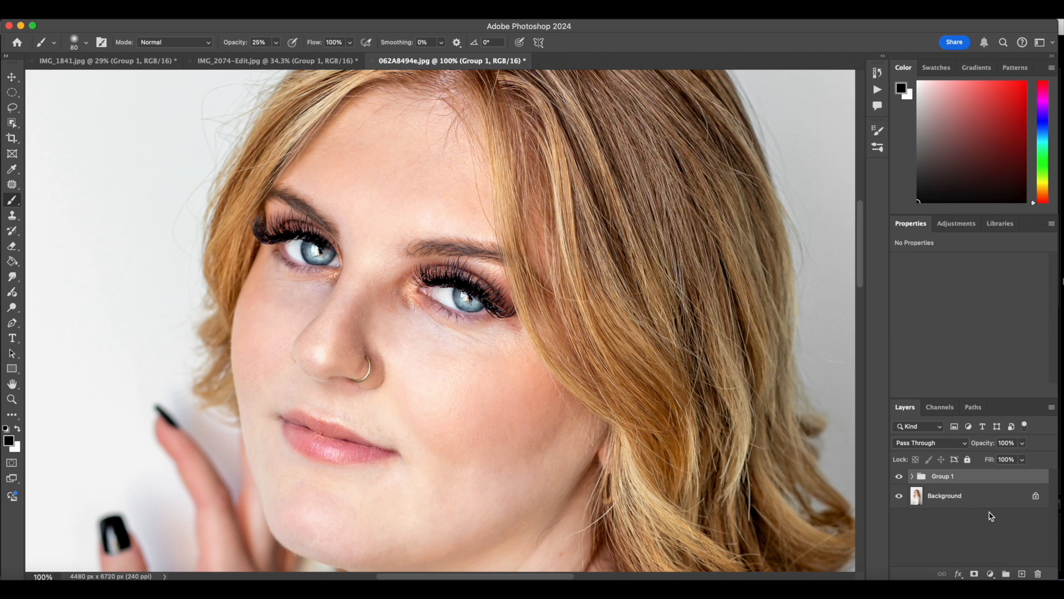
left_click(899, 477)
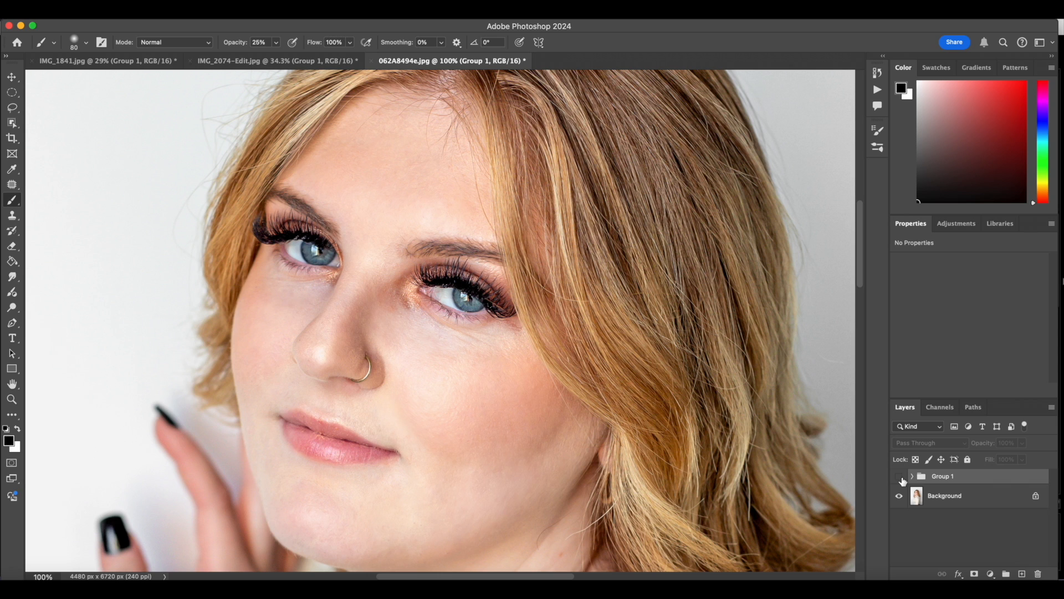
left_click(899, 476)
left_click(899, 477)
left_click(899, 476)
Fit the whole photo on screen and lower the group's opacity to 58%, comparing it with the original
left_click(12, 399)
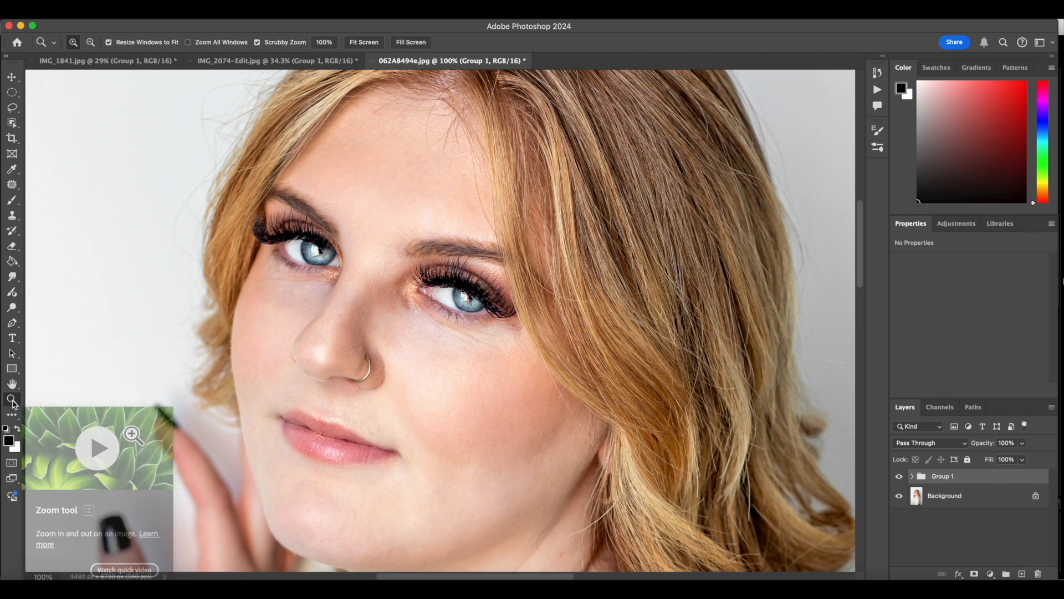
right_click(455, 314)
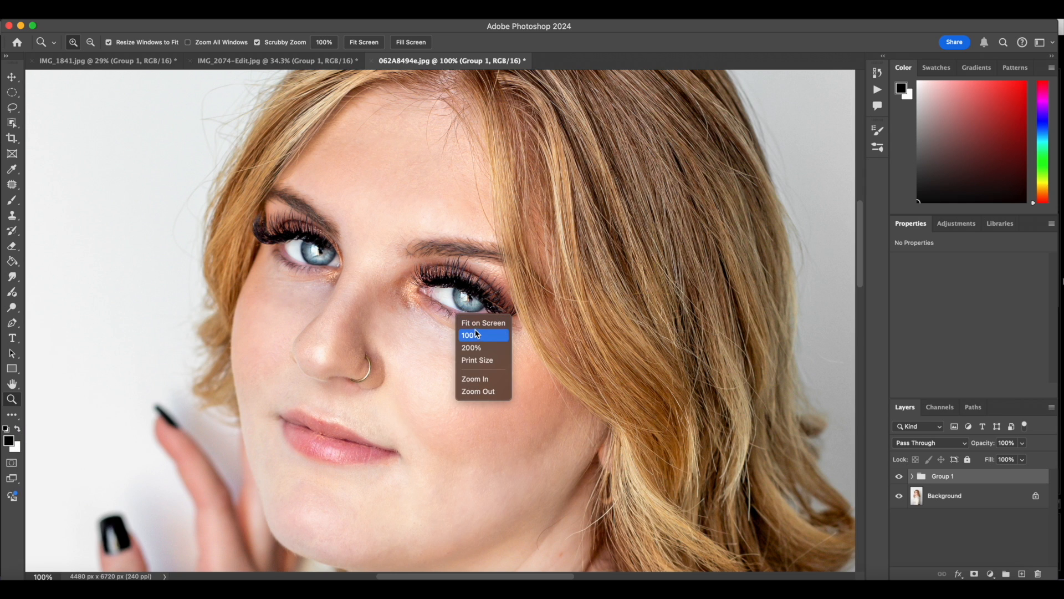
left_click(477, 327)
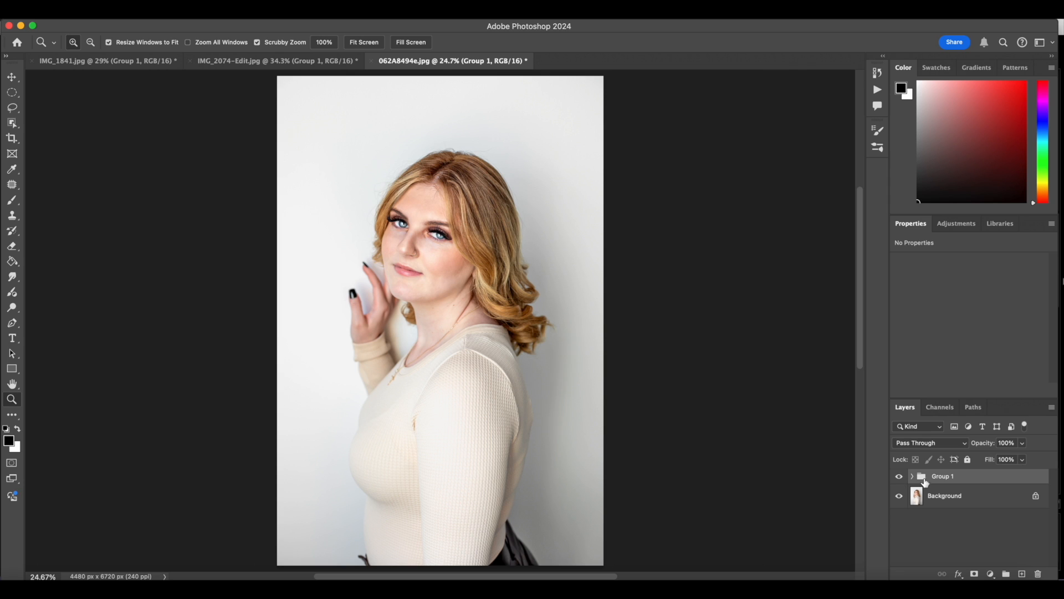
left_click(1023, 445)
left_click_drag(1009, 459, 1002, 460)
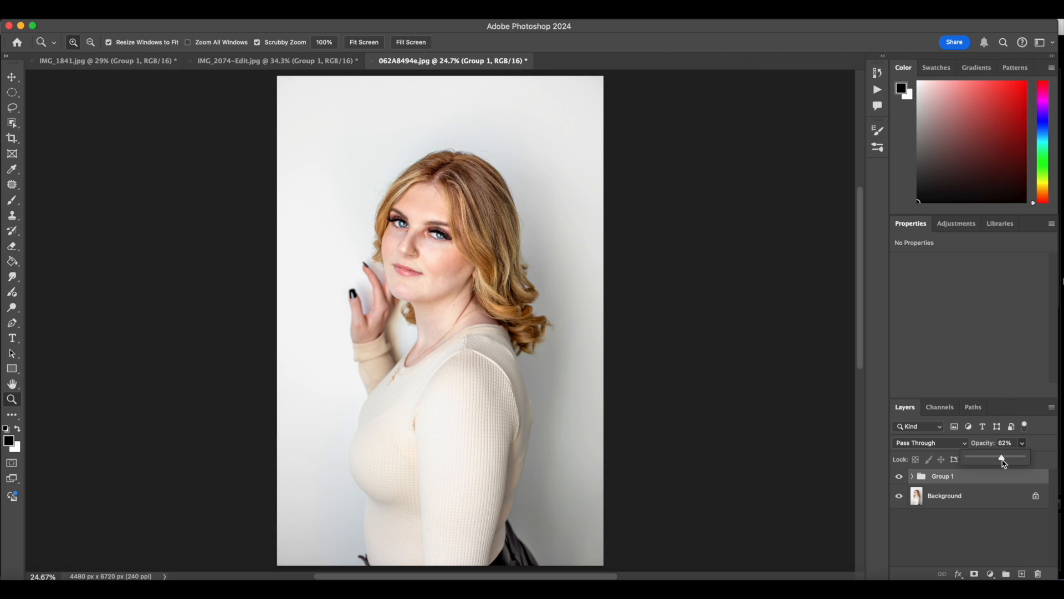
left_click(900, 477)
left_click(901, 477)
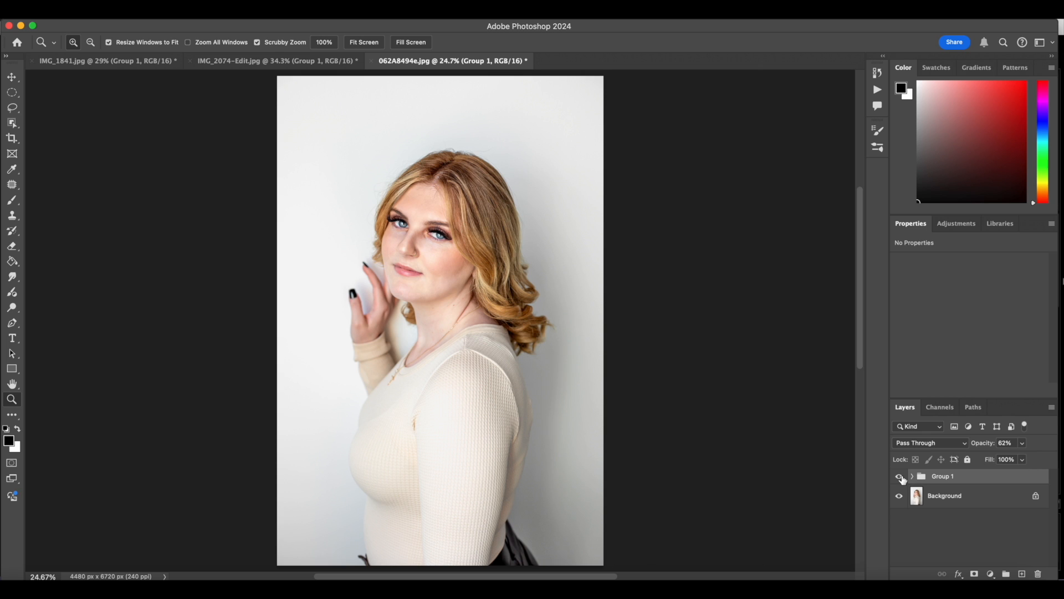
left_click(1022, 443)
left_click(899, 477)
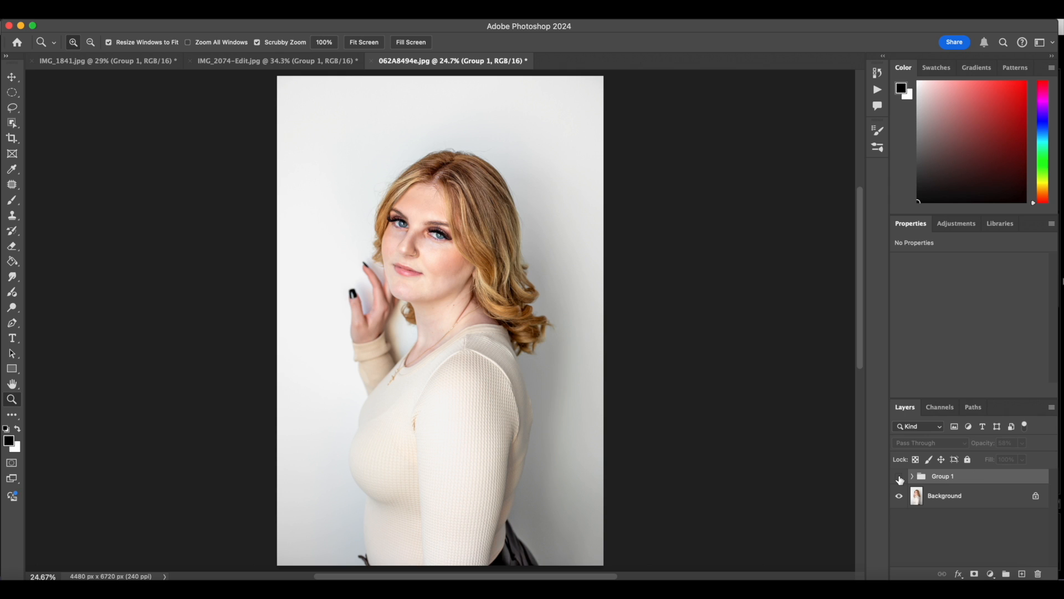
left_click(900, 478)
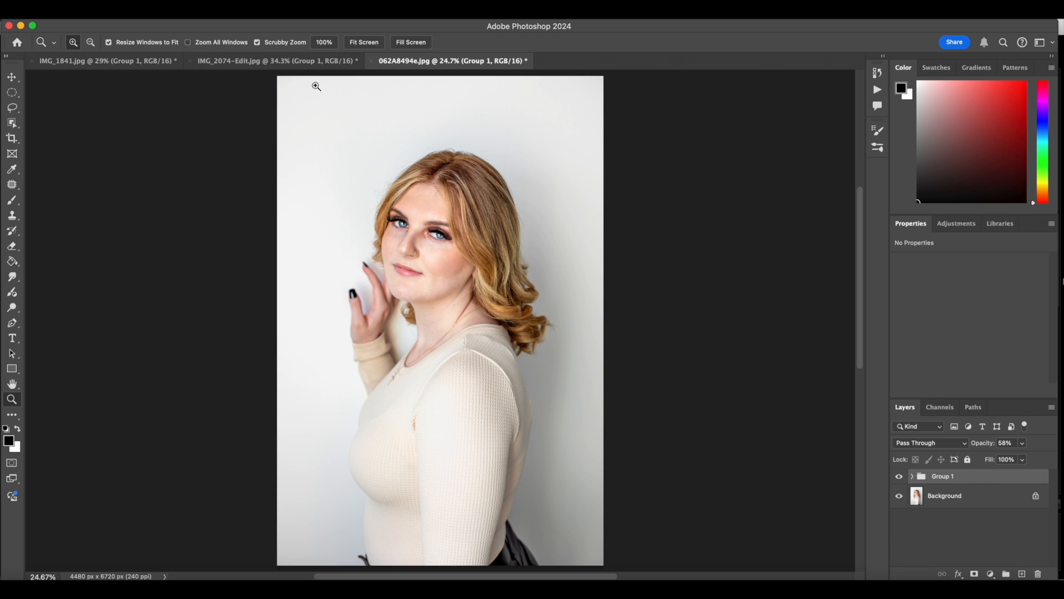
Compare the IMG_2074-Edit.jpg portrait with and without its eye-enhancement group, both in full view and close up on the face
left_click(308, 62)
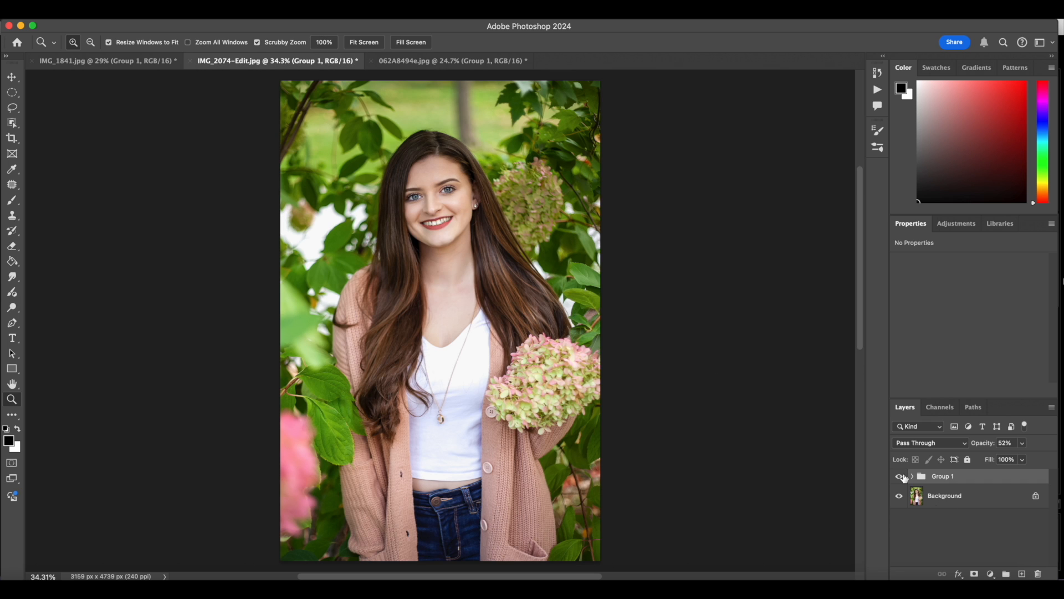
left_click(901, 476)
left_click(900, 477)
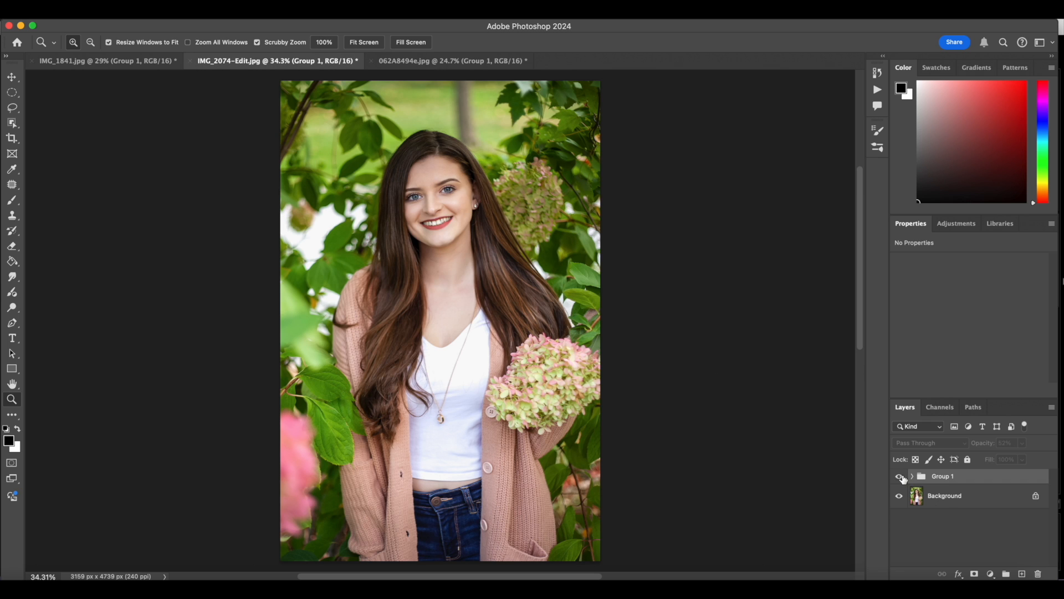
left_click(431, 183)
left_click(432, 185)
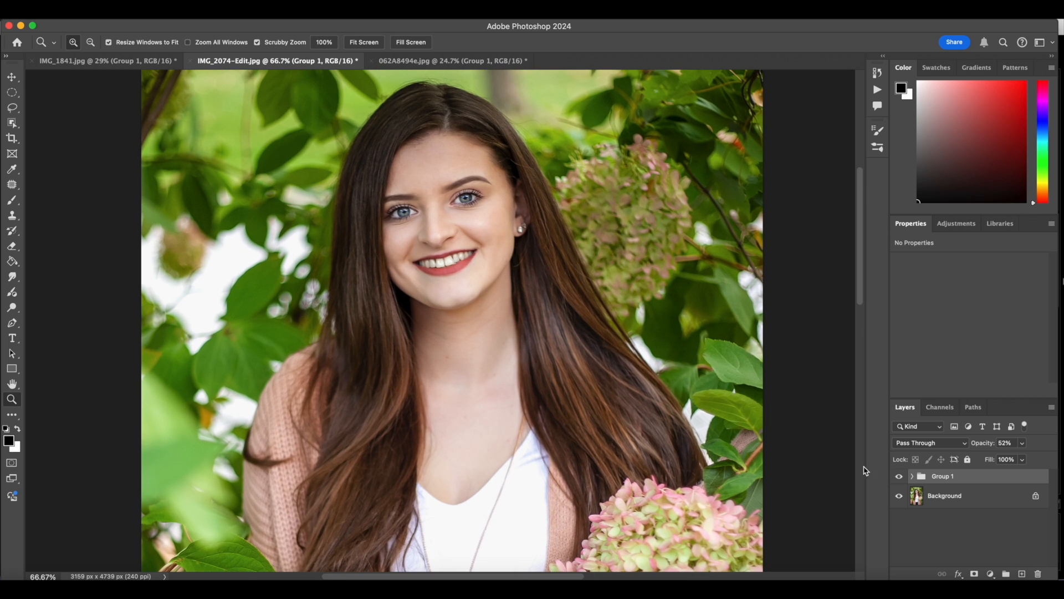
left_click(901, 477)
left_click(901, 477)
Compare the IMG_1841.jpg portrait with and without its group close up, and fit the photo on screen
left_click(108, 61)
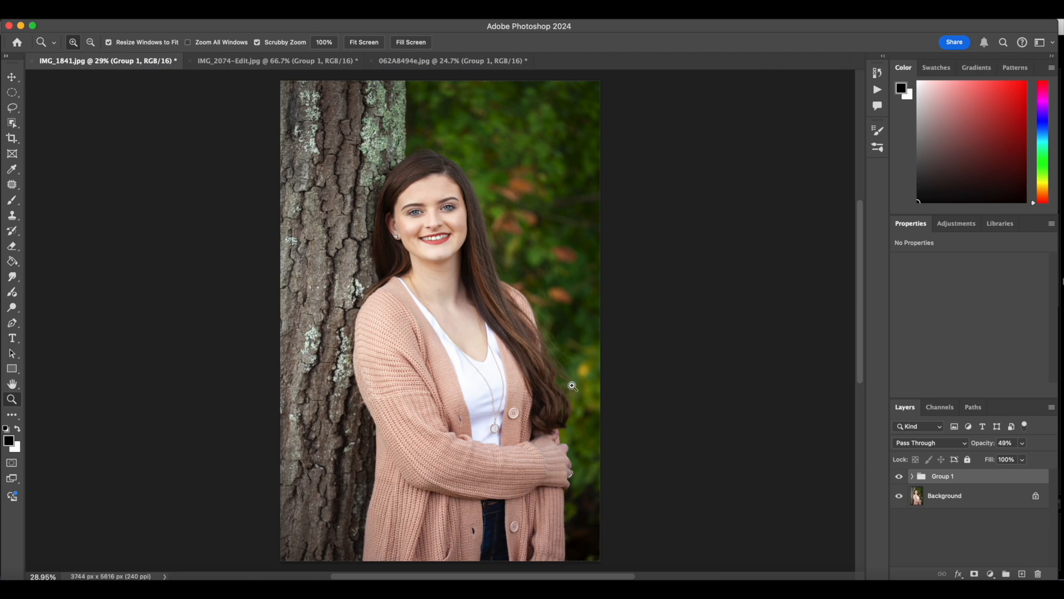
key("super+plus")
key("super+plus")
left_click(900, 479)
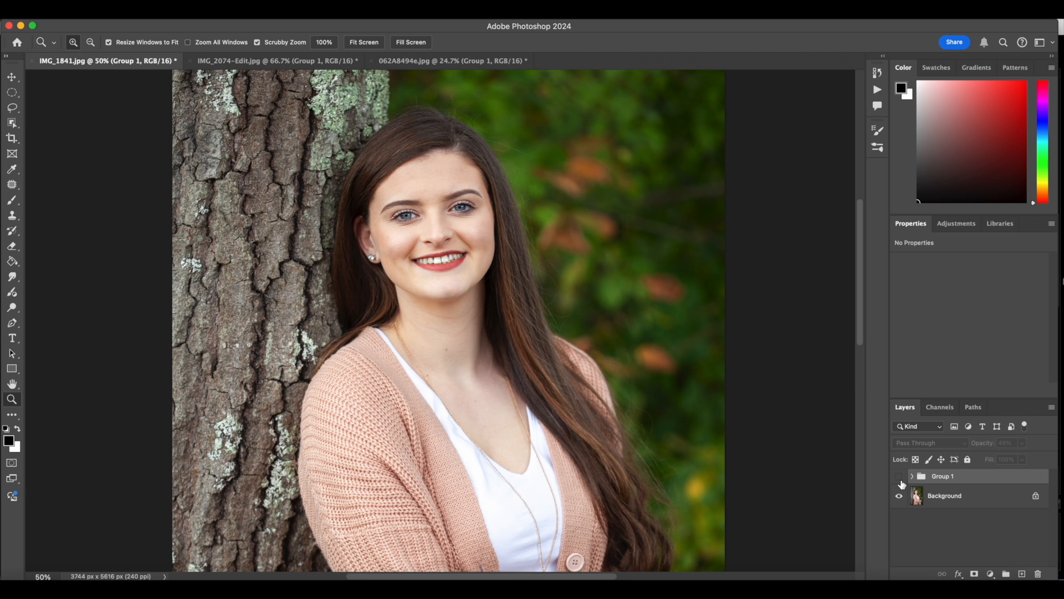
left_click(901, 480)
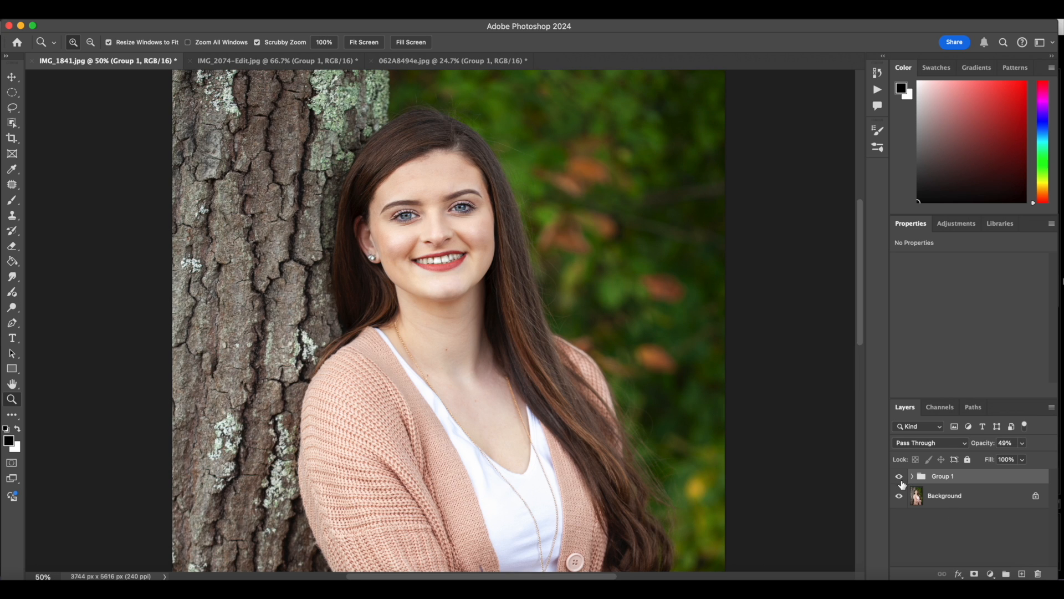
right_click(390, 342)
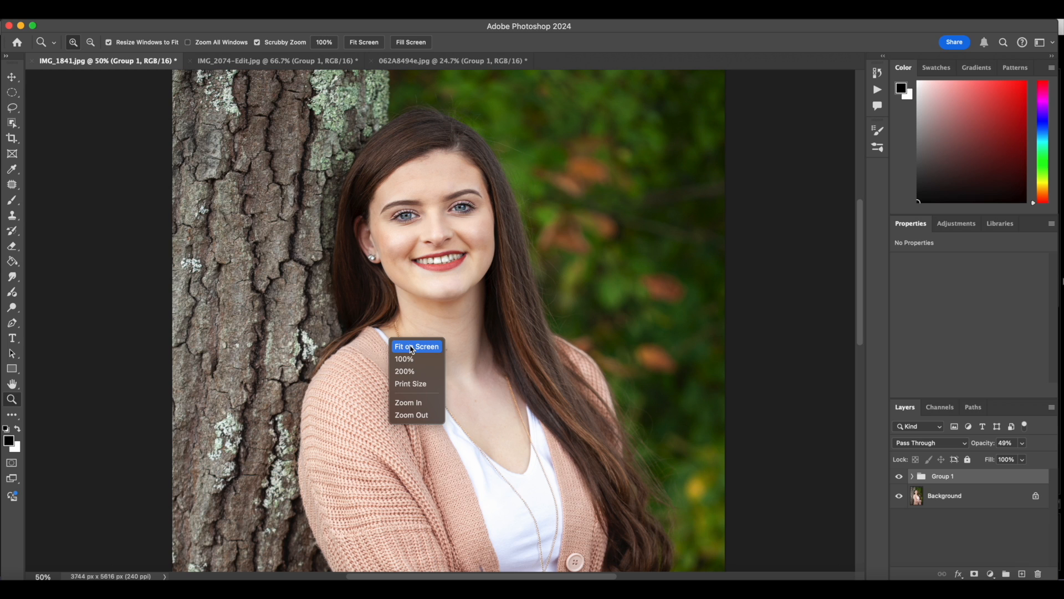
left_click(411, 348)
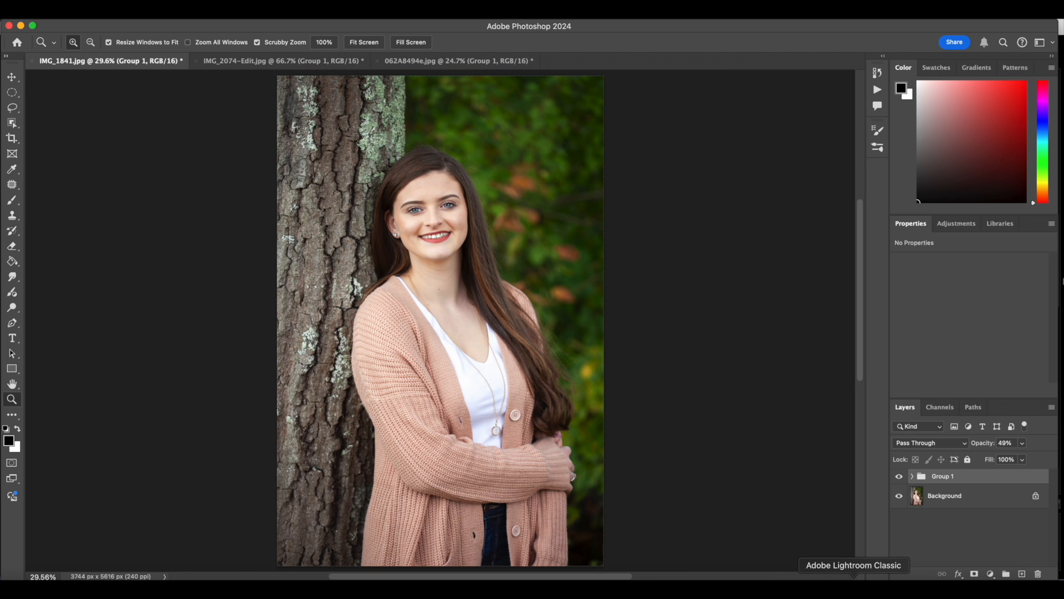
Switch to Lightroom Classic and start a brush mask on 062A8494e.jpg, framing the face at 66.7%
left_click(853, 589)
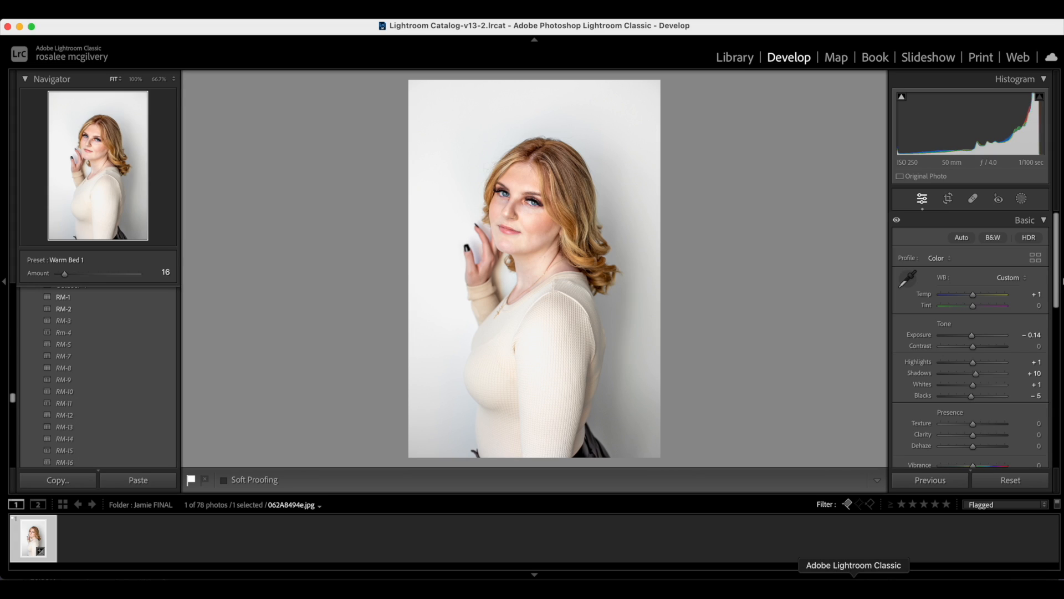
left_click(1021, 200)
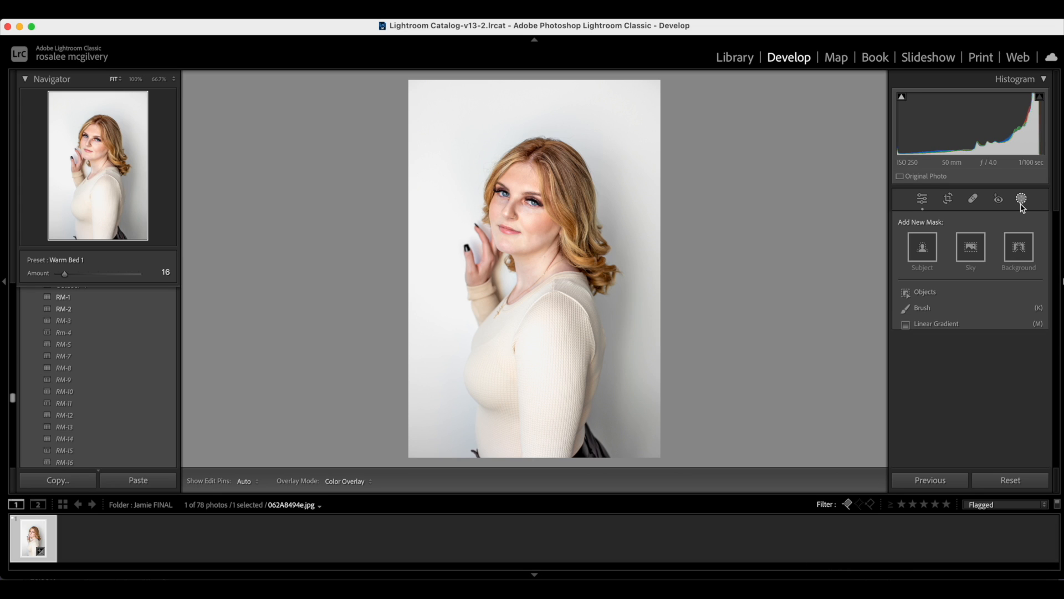
left_click(929, 313)
left_click(97, 137)
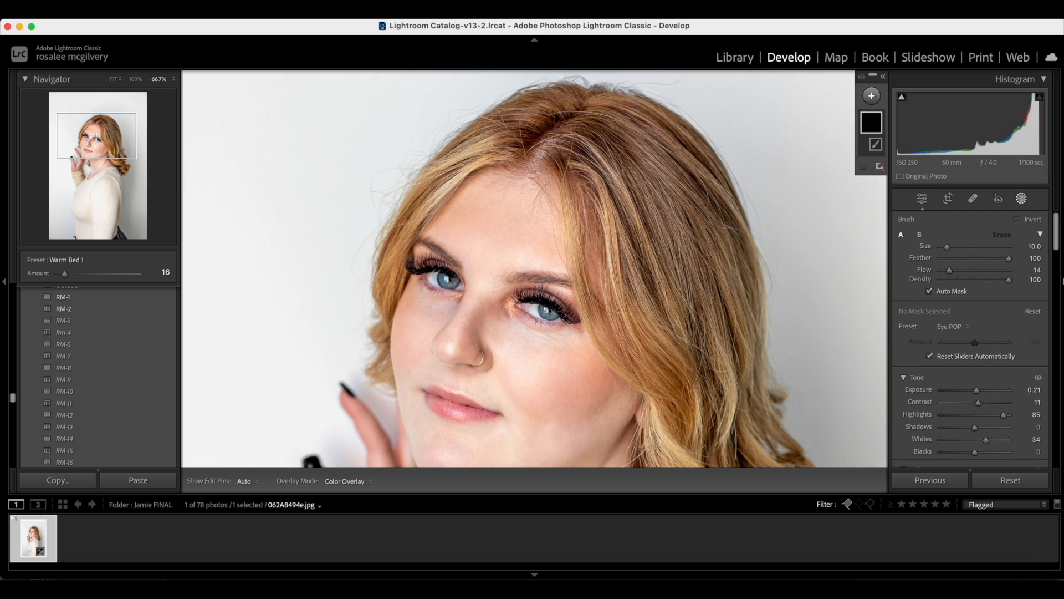
left_click(91, 141)
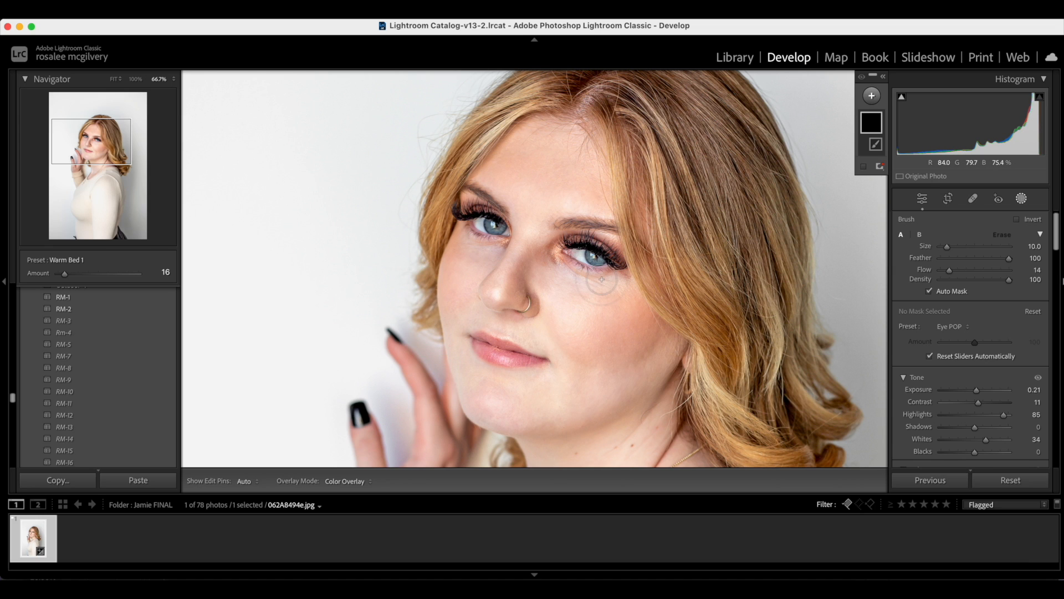
Set the mask brush size to 2.0 and choose the Eye POP preset for the mask
scroll(601, 280, "down", 8)
key("h")
key("h")
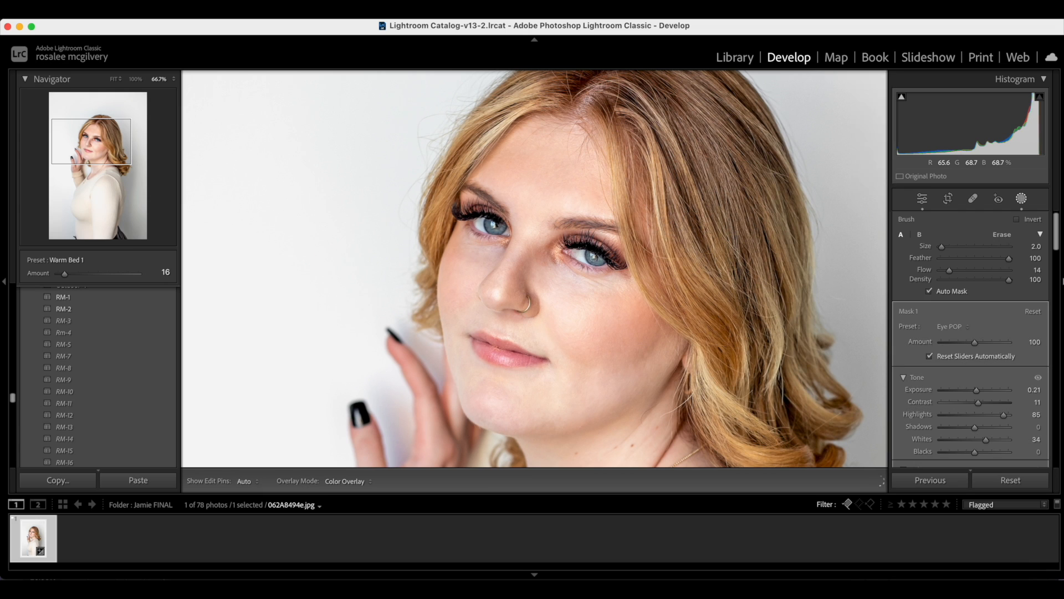
left_click(961, 326)
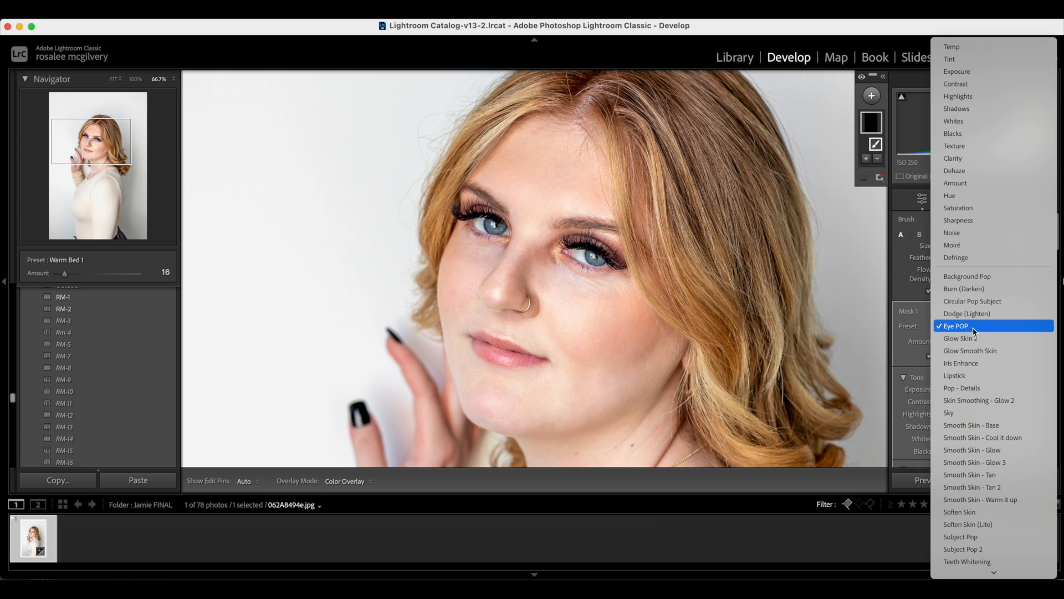
left_click(975, 331)
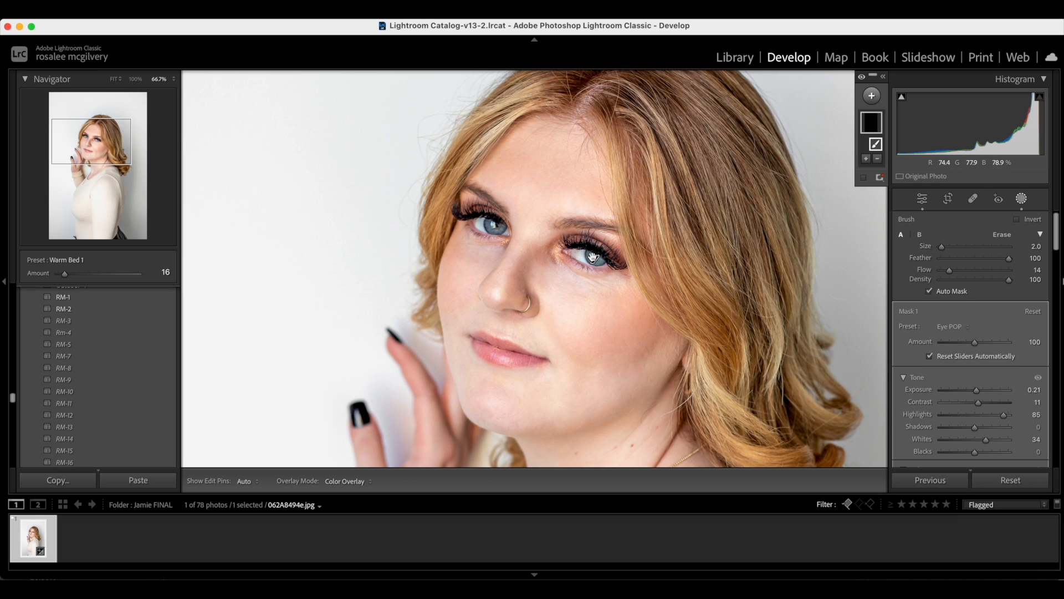
Undo the last mask edit and hide the edit pins to check the eyes
key("h")
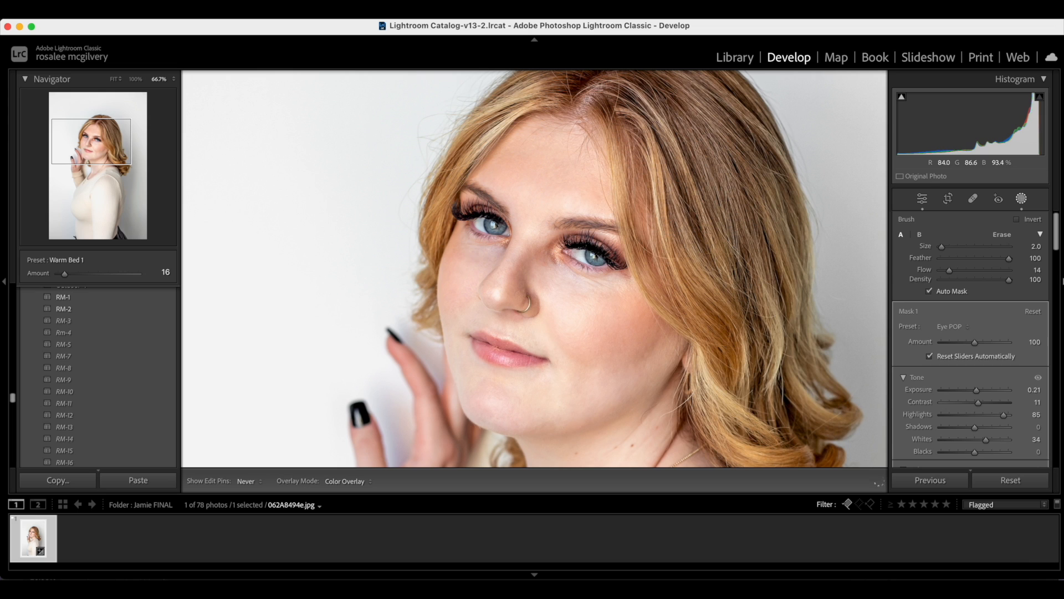
key("h")
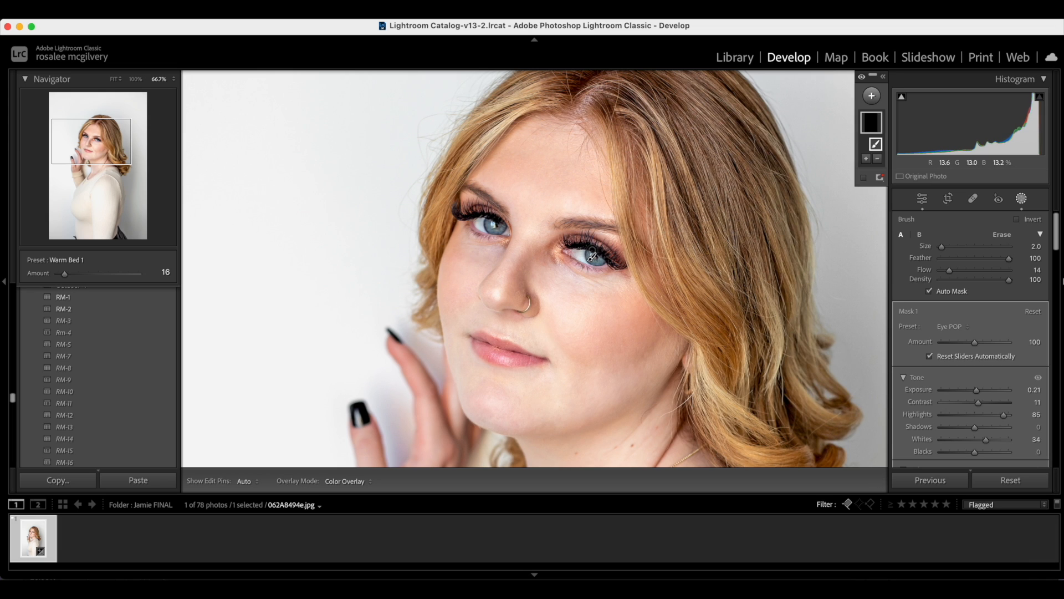
key("super+z")
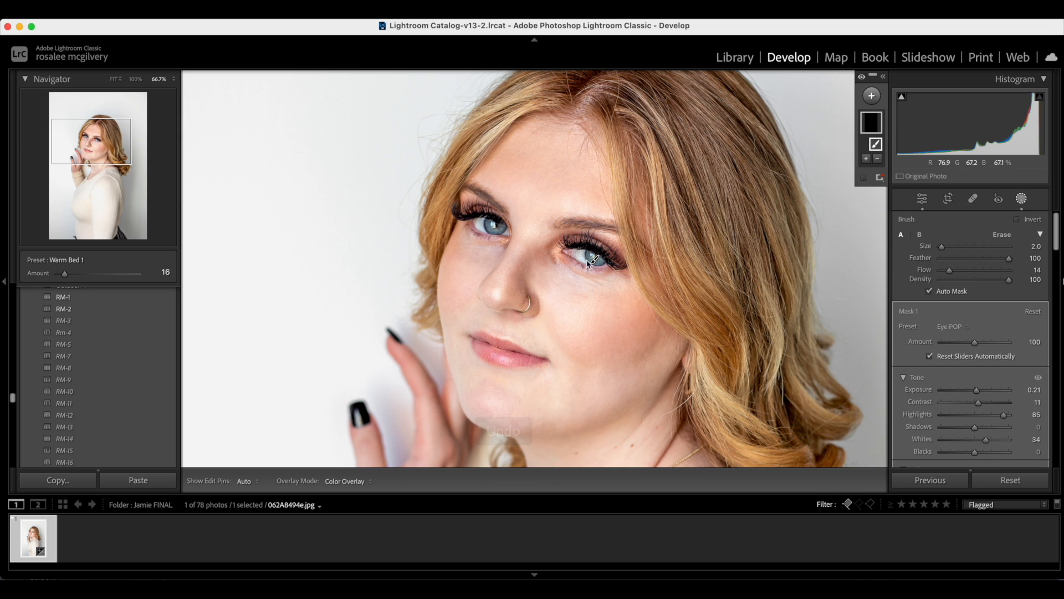
key("h")
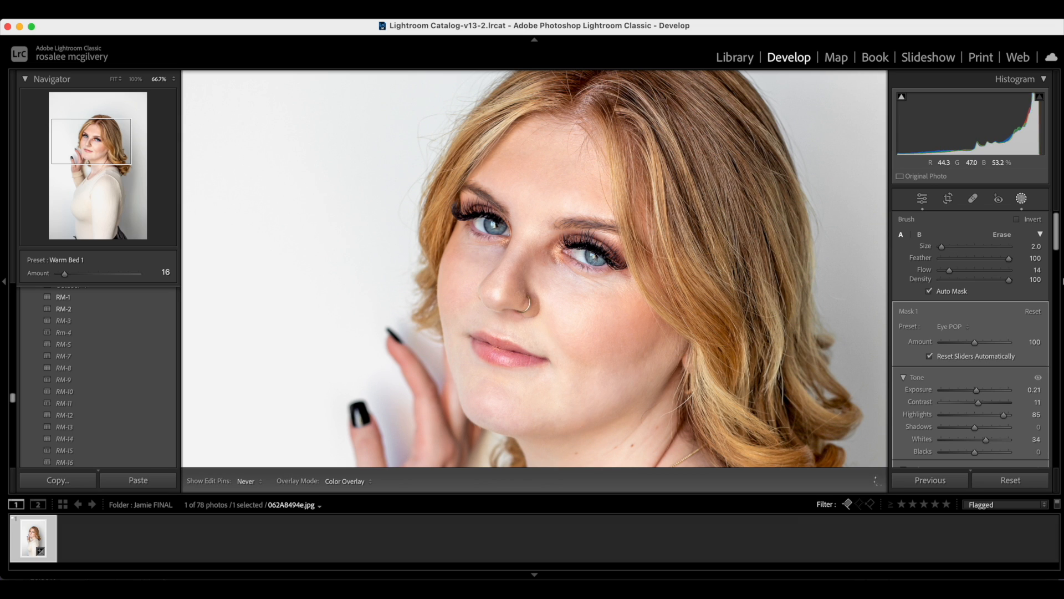
Brighten the irises of both eyes with the Eye POP mask brush, checking them with the edit pins hidden
left_click_drag(498, 223, 503, 229)
left_click_drag(595, 257, 593, 254)
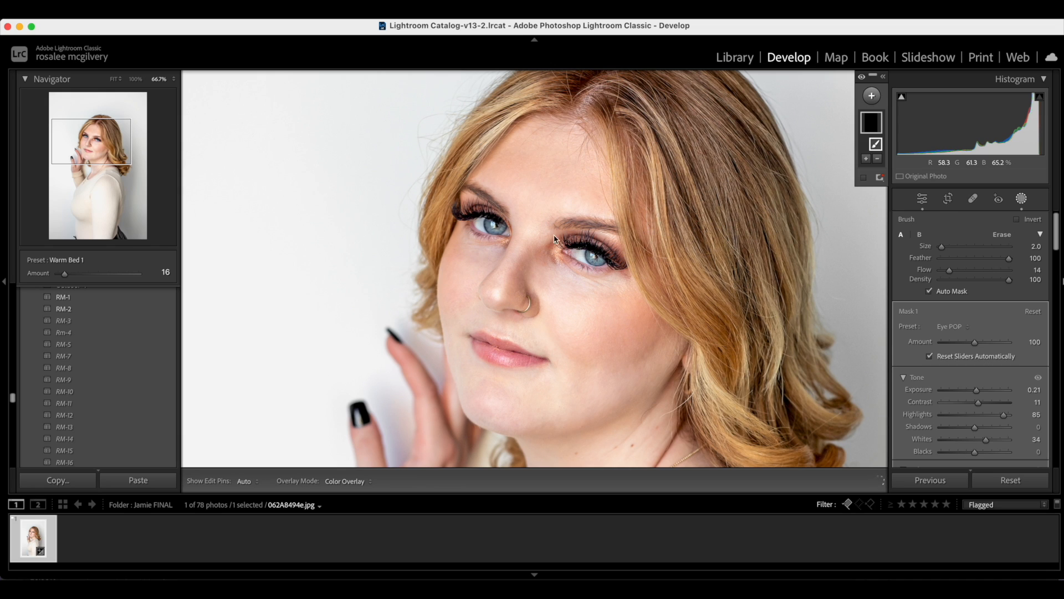
left_click_drag(503, 233, 502, 233)
left_click_drag(592, 257, 592, 256)
key("bracketright")
key("bracketleft")
key("h")
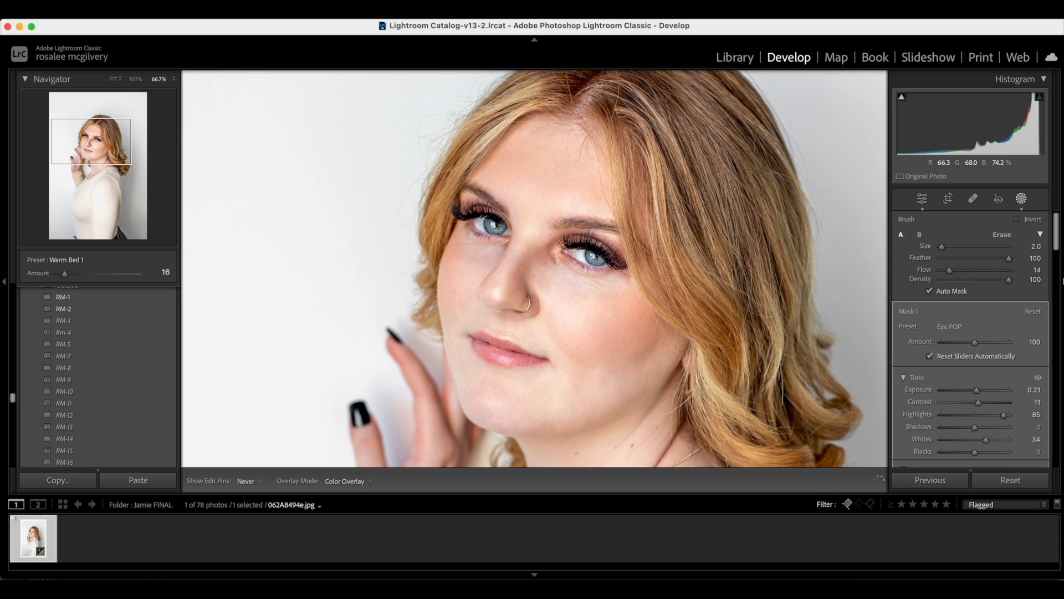
key("h")
key("h")
key("h")
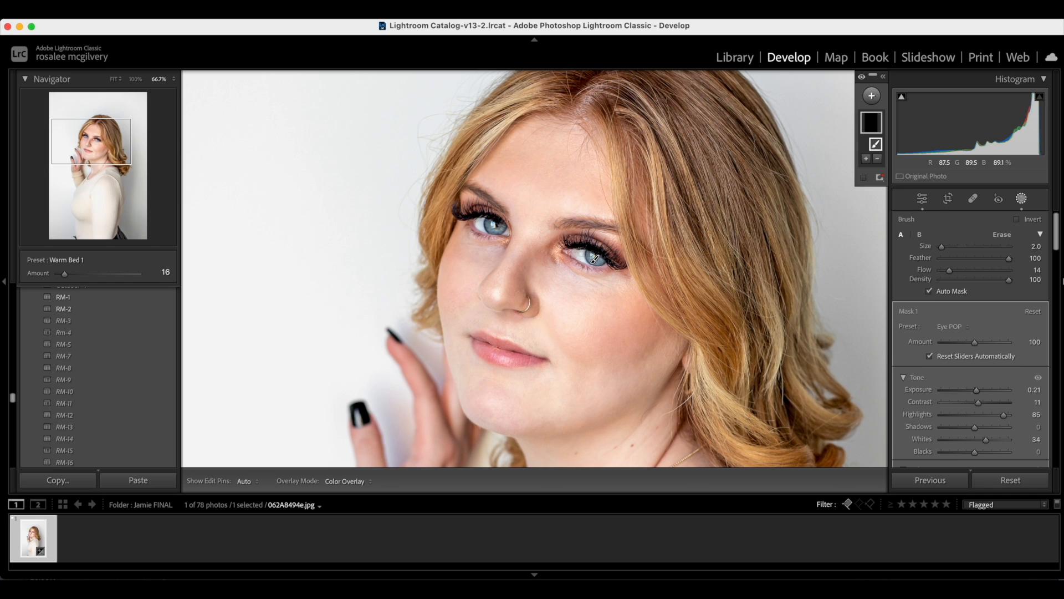
Raise the brush flow to 39 and set the Eye POP mask's amount to 109
left_click(964, 271)
left_click_drag(966, 276, 967, 275)
scroll(613, 228, "down", 2)
scroll(505, 217, "up", 3)
scroll(593, 259, "down", 1)
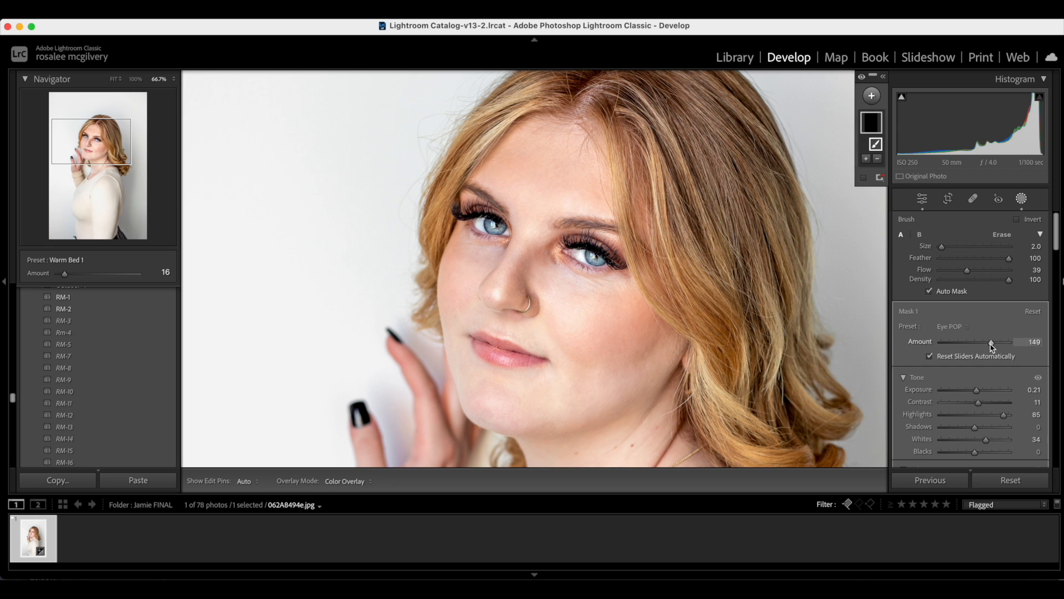
mouse_move(991, 342)
left_mouse_down()
mouse_move(948, 347)
mouse_move(1004, 348)
mouse_move(977, 349)
left_mouse_up()
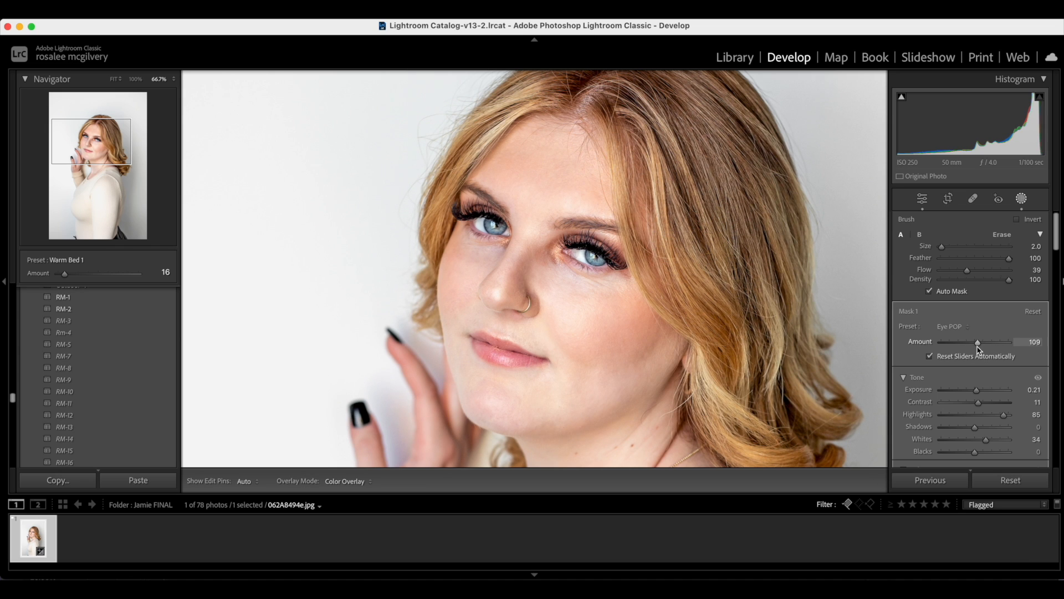
Leave masking and compare the portrait before and after the edit, in full view and close up on the eyes
left_click(924, 204)
left_click(606, 210)
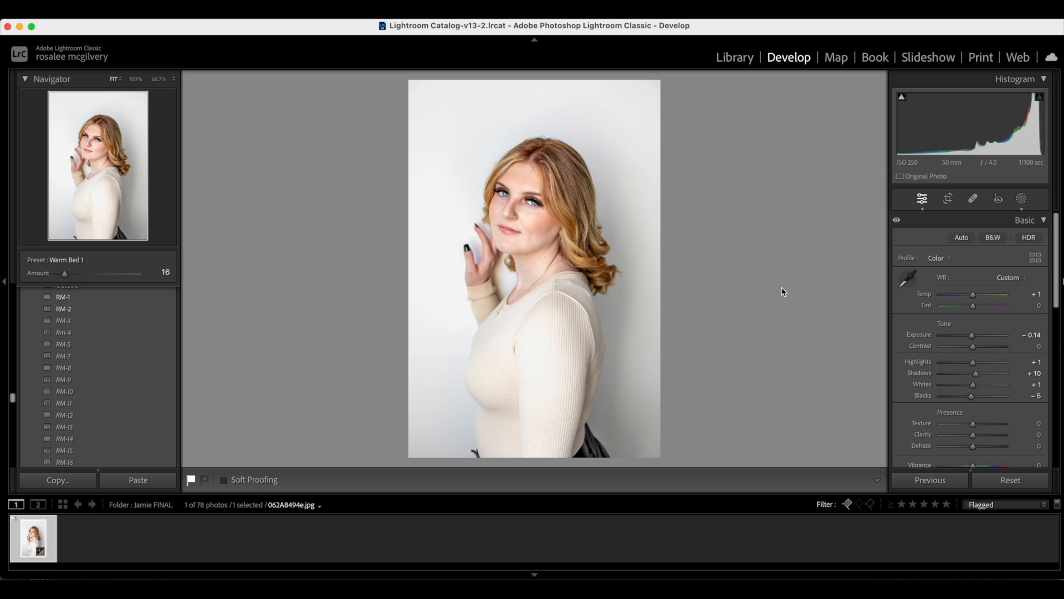
key("backslash")
key("backslash")
key("backslash")
key("backslash")
left_click(519, 192)
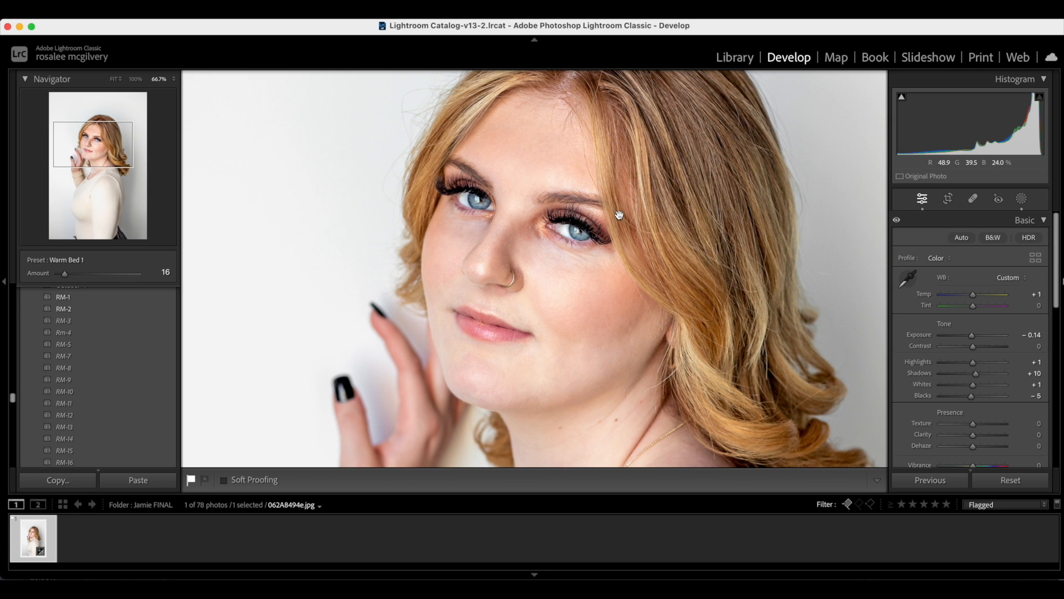
key("backslash")
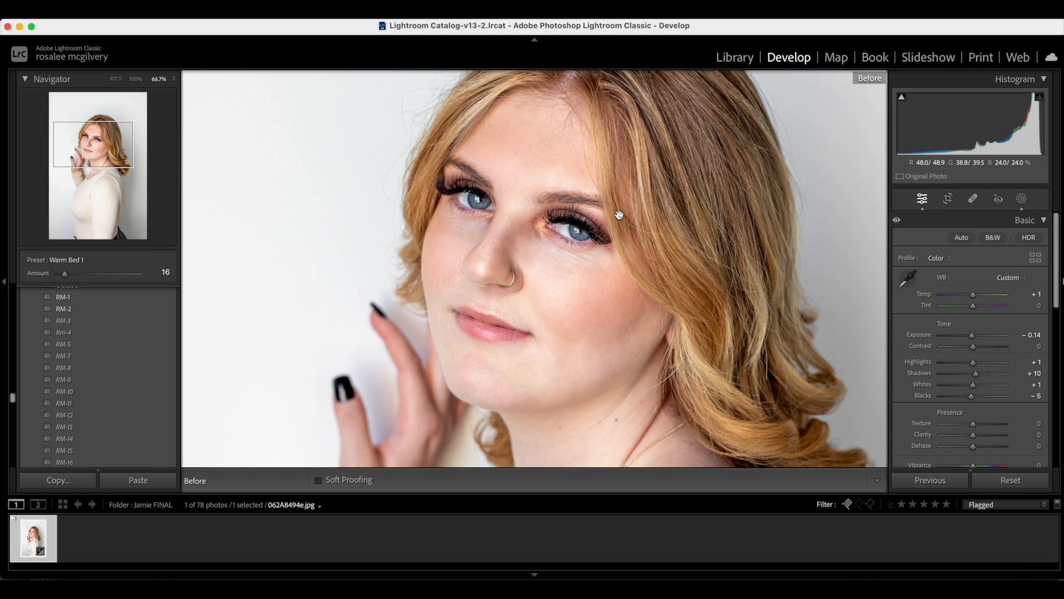
key("backslash")
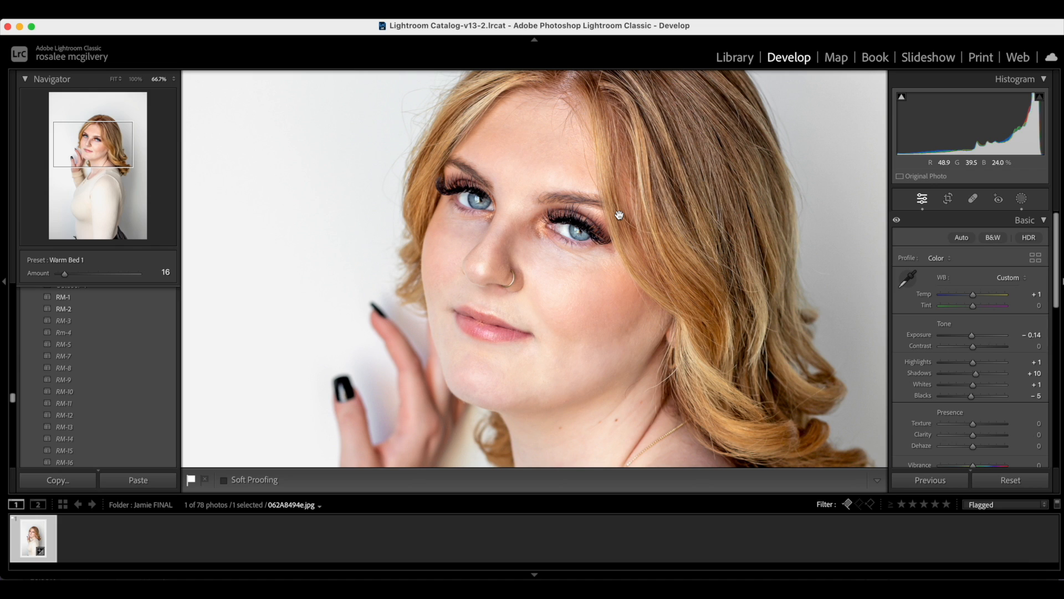